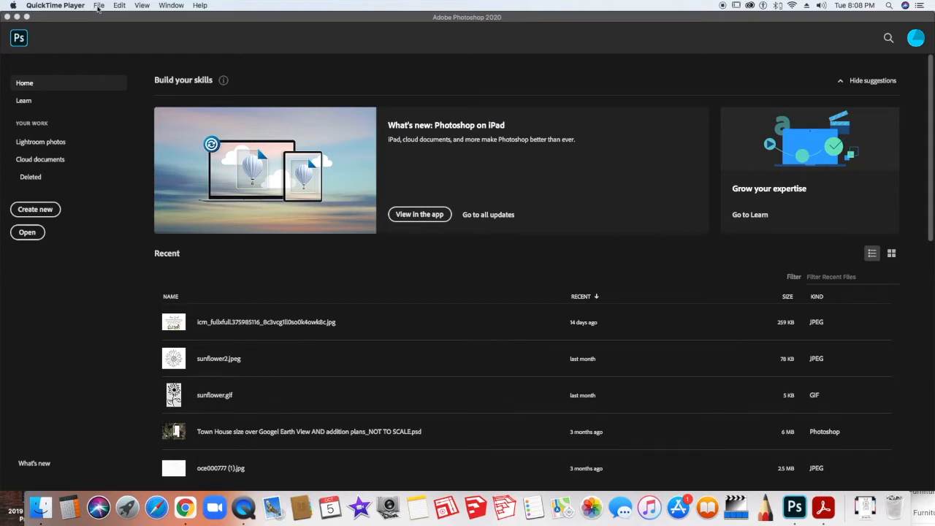
# Step: Open the image Ex_Edited_Squash & Stretch - Imagery (1).png and copy its entire canvas
pyautogui.click(77, 5)
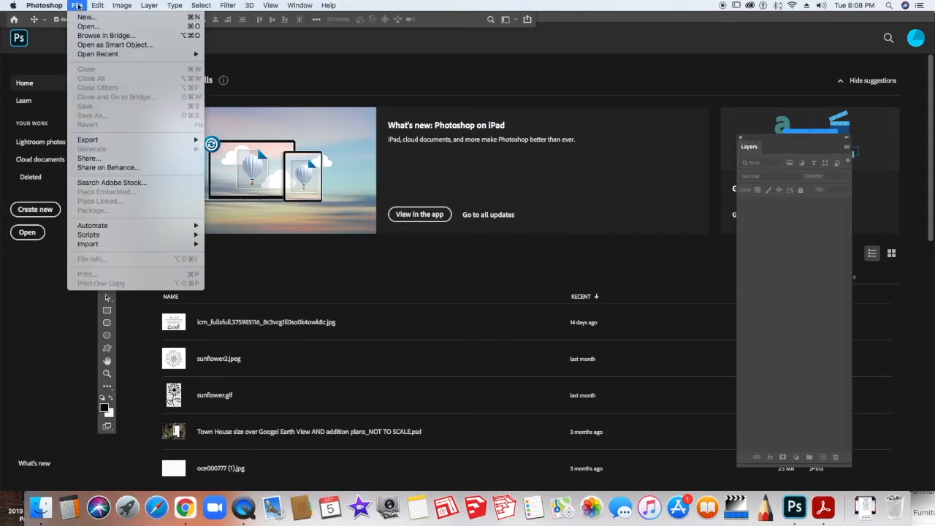
pyautogui.click(89, 27)
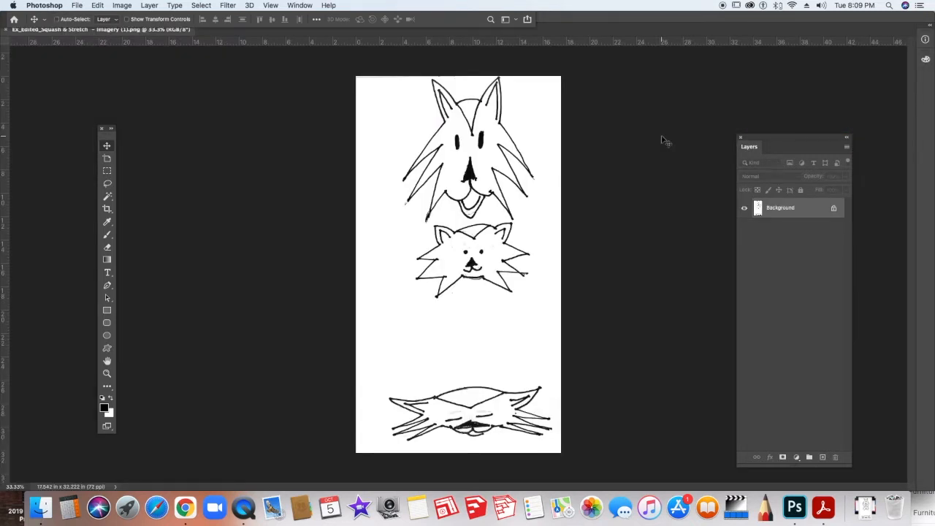
pyautogui.press('super+a')
pyautogui.click(201, 6)
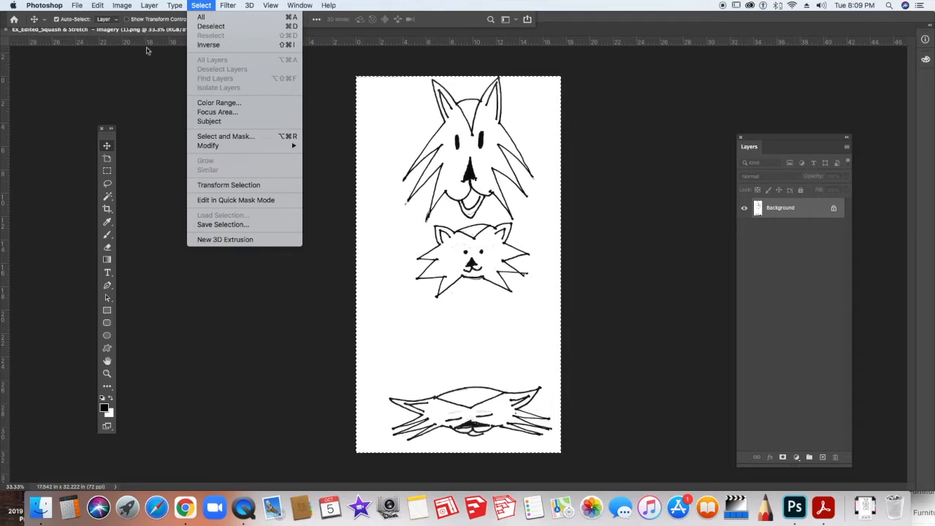
pyautogui.click(97, 6)
pyautogui.click(96, 6)
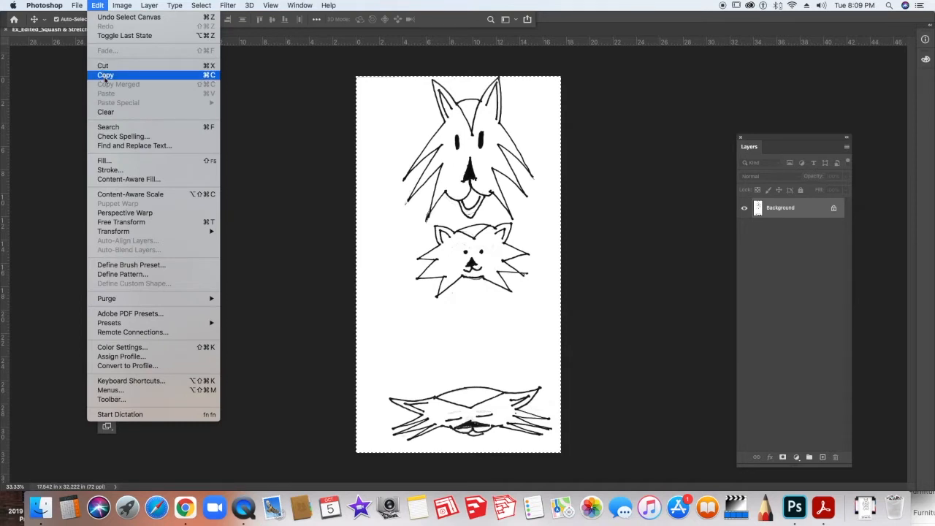
pyautogui.click(105, 75)
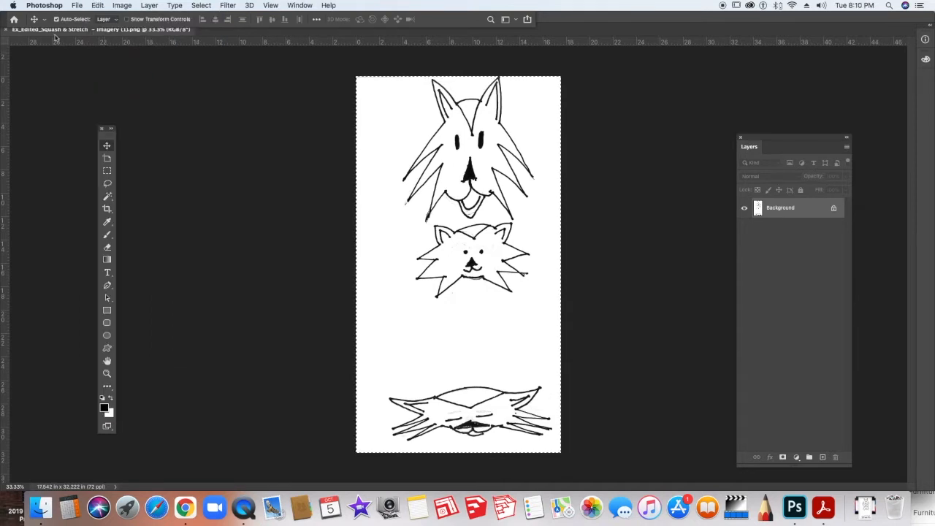
# Step: Create a new document 1263 pixels wide and 1263 pixels high with a resolution of 300 pixels/inch
pyautogui.click(78, 5)
pyautogui.click(87, 17)
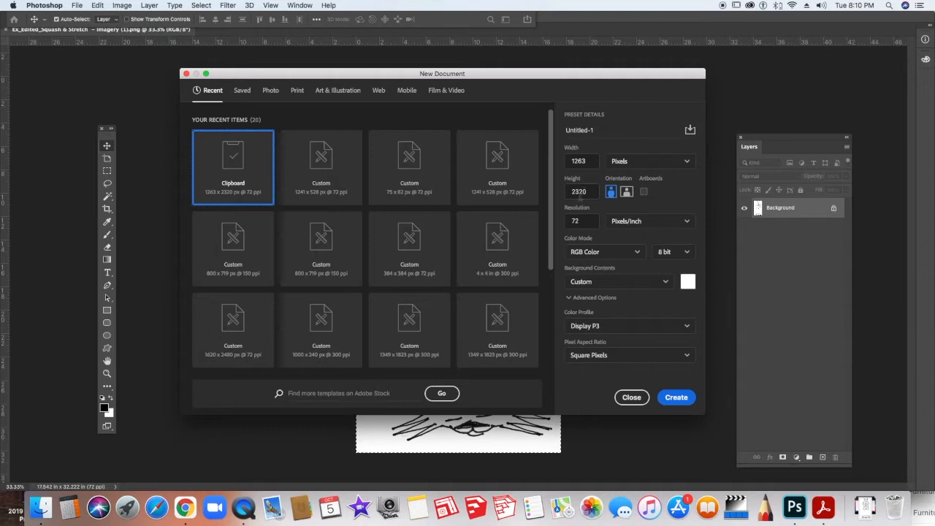
pyautogui.moveTo(493, 85); pyautogui.dragTo(114, 171)
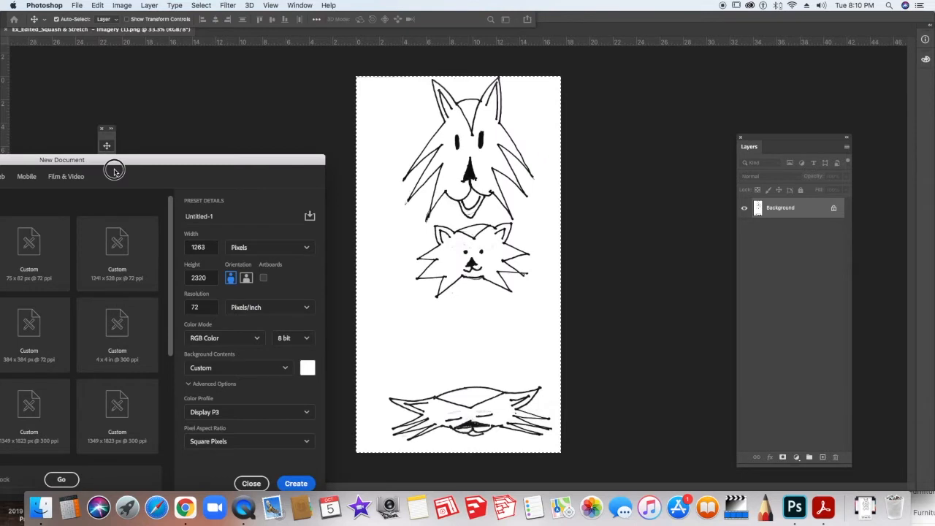
pyautogui.moveTo(114, 171); pyautogui.dragTo(121, 170)
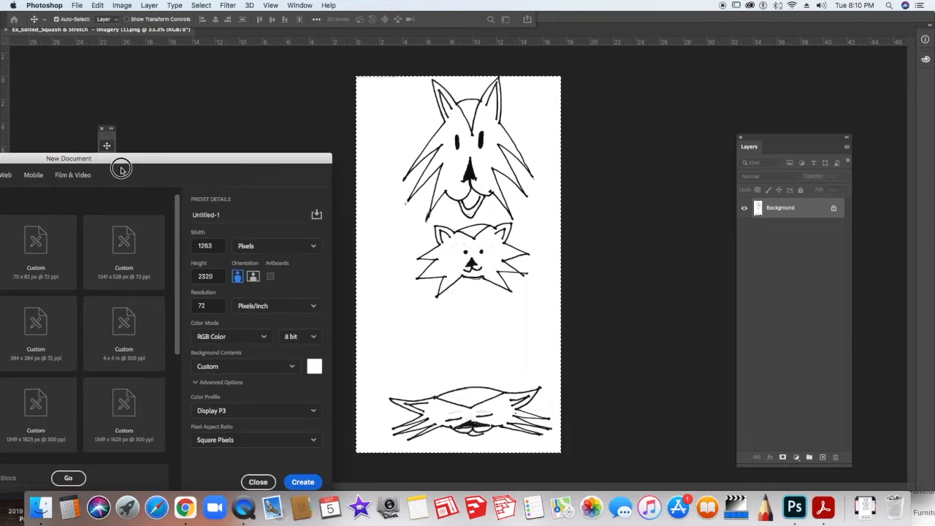
pyautogui.moveTo(121, 169); pyautogui.dragTo(469, 106)
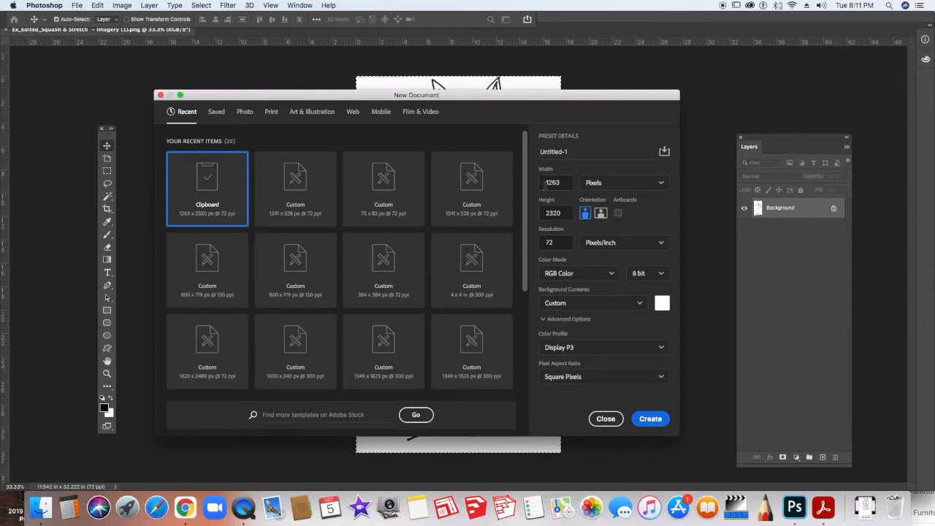
pyautogui.moveTo(555, 100)
pyautogui.mouseDown()
pyautogui.moveTo(61, 308)
pyautogui.moveTo(542, 112)
pyautogui.mouseUp()
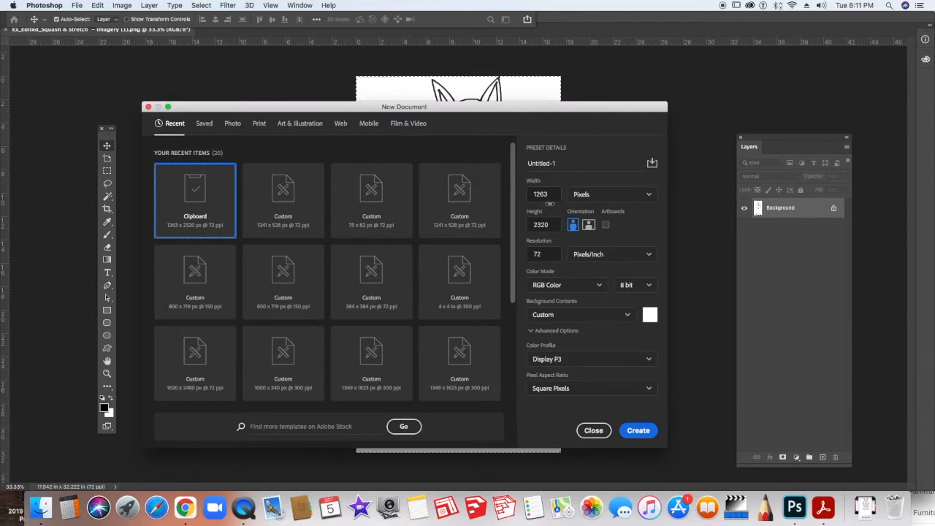
pyautogui.moveTo(551, 227); pyautogui.dragTo(525, 226)
pyautogui.write('126')
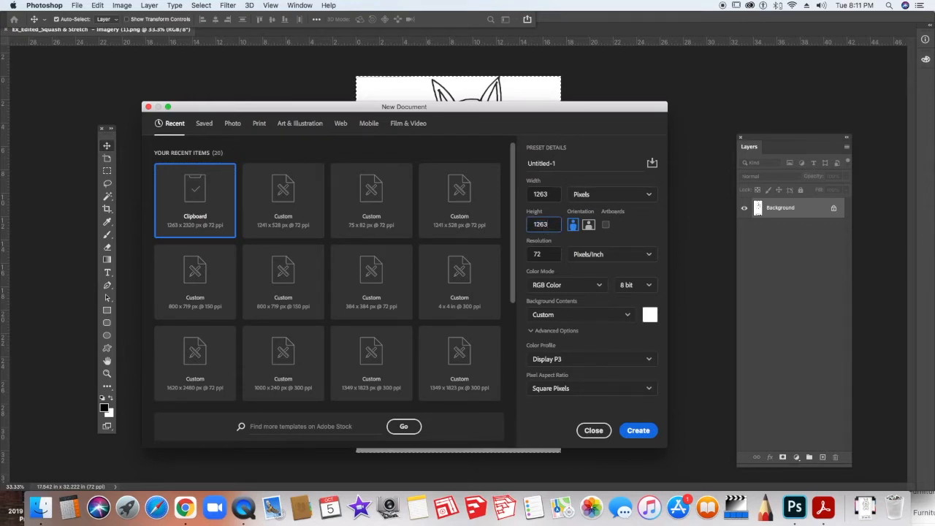
pyautogui.click(537, 253)
pyautogui.write('300')
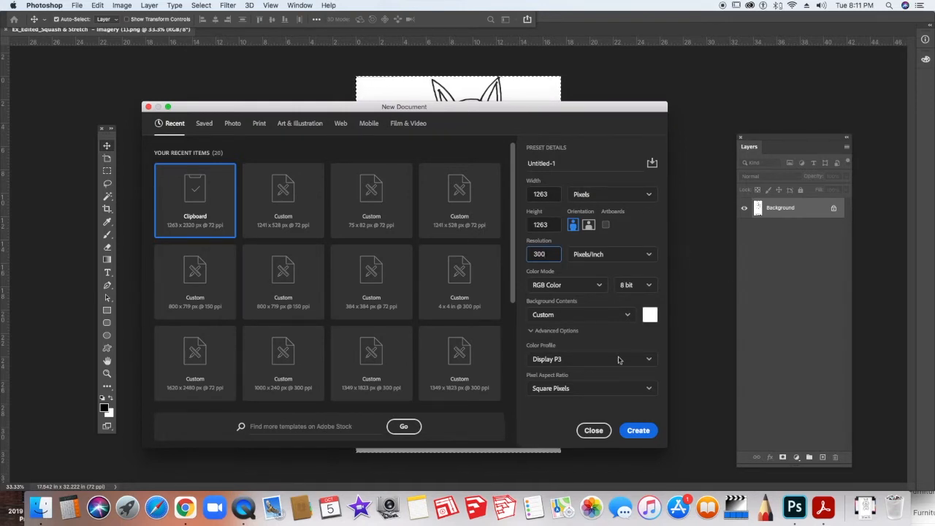
pyautogui.click(637, 430)
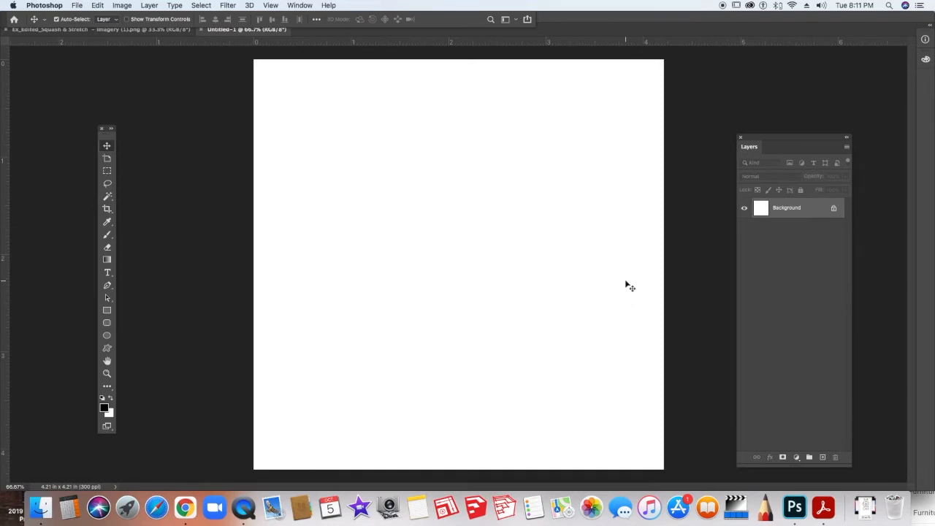
pyautogui.moveTo(782, 139); pyautogui.dragTo(789, 109)
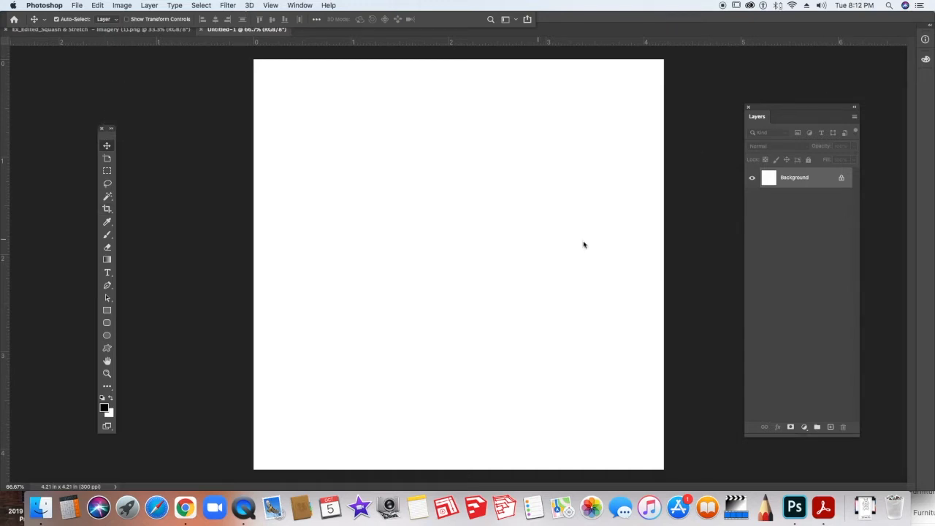
pyautogui.click(300, 6)
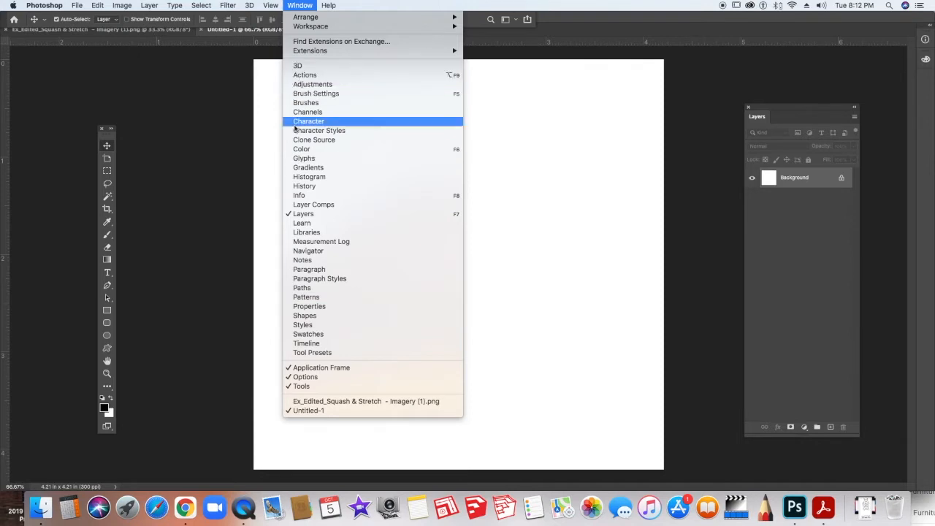
pyautogui.click(687, 143)
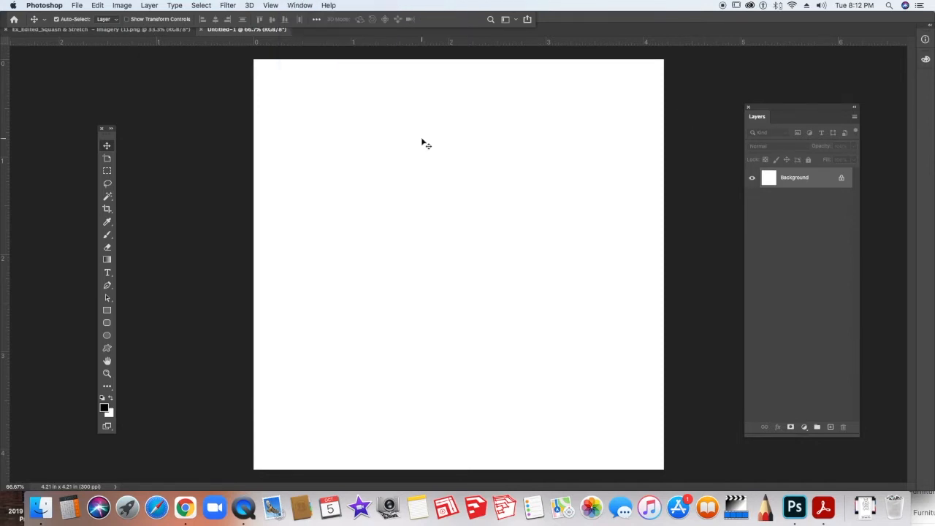
# Step: Paste the copied drawing into the new document and shift it up so the whole middle cat face fits on the canvas
pyautogui.click(97, 6)
pyautogui.click(106, 94)
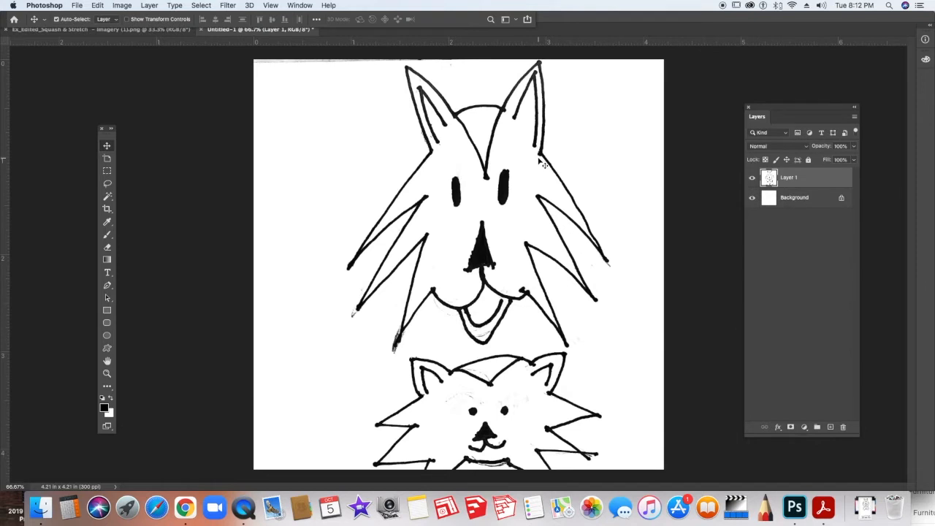
pyautogui.click(491, 171)
pyautogui.moveTo(491, 170)
pyautogui.mouseDown()
pyautogui.moveTo(458, 204)
pyautogui.moveTo(518, 209)
pyautogui.moveTo(519, 278)
pyautogui.moveTo(336, 191)
pyautogui.moveTo(411, 153)
pyautogui.moveTo(504, 152)
pyautogui.moveTo(514, 179)
pyautogui.moveTo(474, 213)
pyautogui.moveTo(462, 212)
pyautogui.moveTo(471, 102)
pyautogui.moveTo(470, 209)
pyautogui.moveTo(472, 125)
pyautogui.moveTo(505, 137)
pyautogui.mouseUp()
# Step: Add a vertical guide at about 2.3 in and a horizontal guide near mid-canvas, moving the middle cat face toward their crossing
pyautogui.moveTo(6, 196)
pyautogui.mouseDown()
pyautogui.moveTo(461, 206)
pyautogui.moveTo(108, 231)
pyautogui.moveTo(25, 258)
pyautogui.moveTo(15, 253)
pyautogui.moveTo(4, 265)
pyautogui.moveTo(104, 230)
pyautogui.moveTo(479, 206)
pyautogui.mouseUp()
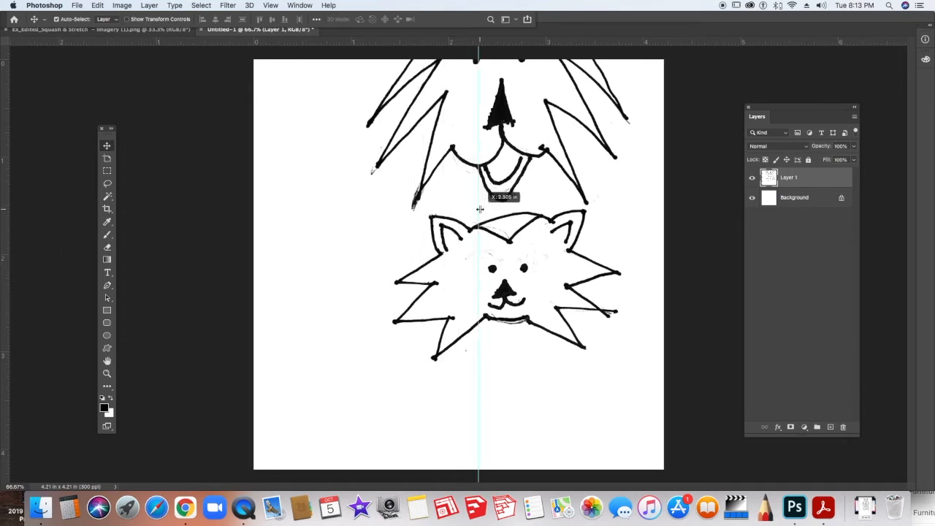
pyautogui.moveTo(397, 43); pyautogui.dragTo(349, 264)
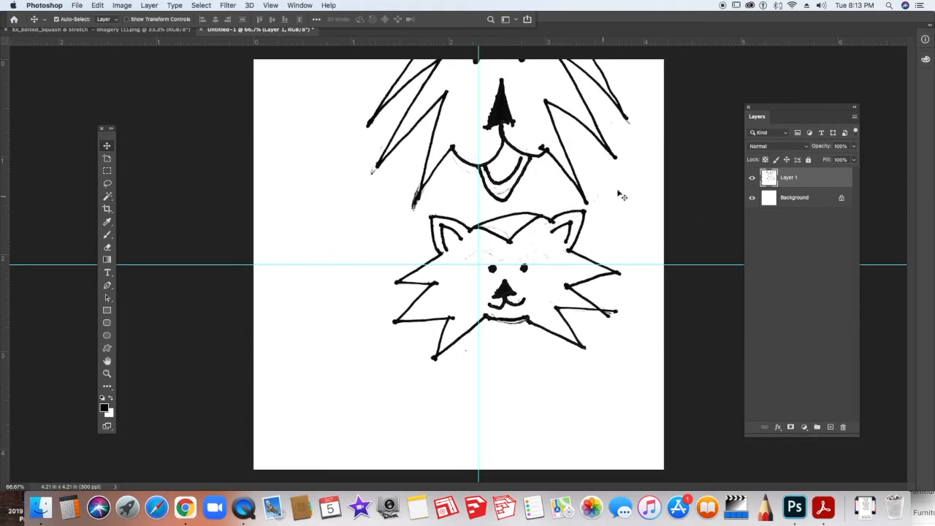
pyautogui.moveTo(581, 228); pyautogui.dragTo(546, 221)
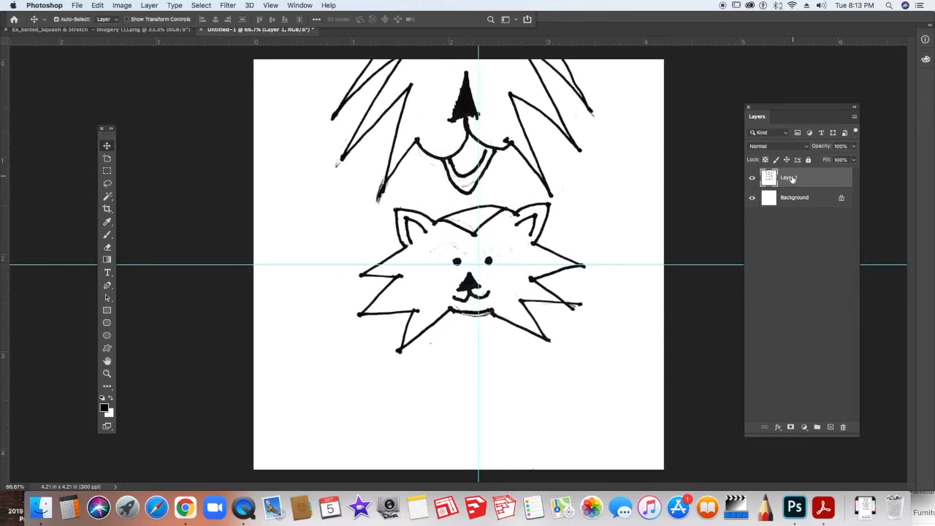
# Step: Rename the pasted drawing's layer as Normal and nudge the cat face slightly closer to the vertical guide
pyautogui.doubleClick(788, 178)
pyautogui.write('H')
pyautogui.click(844, 181)
pyautogui.moveTo(531, 394)
pyautogui.mouseDown()
pyautogui.moveTo(560, 129)
pyautogui.moveTo(507, 387)
pyautogui.moveTo(532, 387)
pyautogui.moveTo(535, 397)
pyautogui.mouseUp()
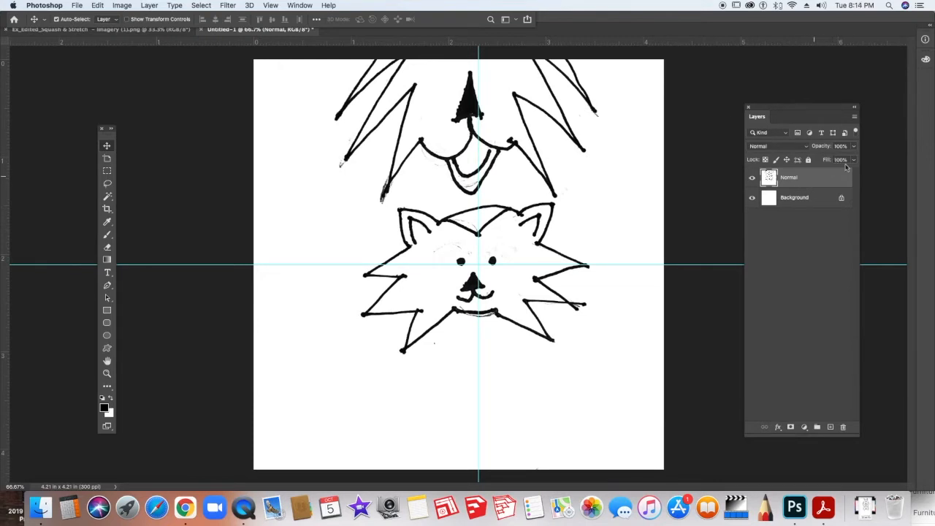
# Step: Duplicate the Normal layer under the name Stretch
pyautogui.click(854, 119)
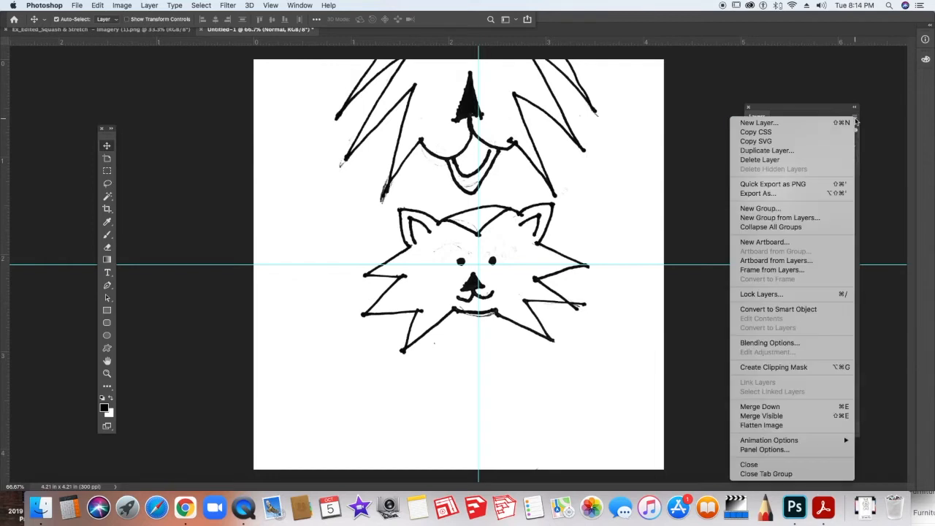
pyautogui.click(778, 151)
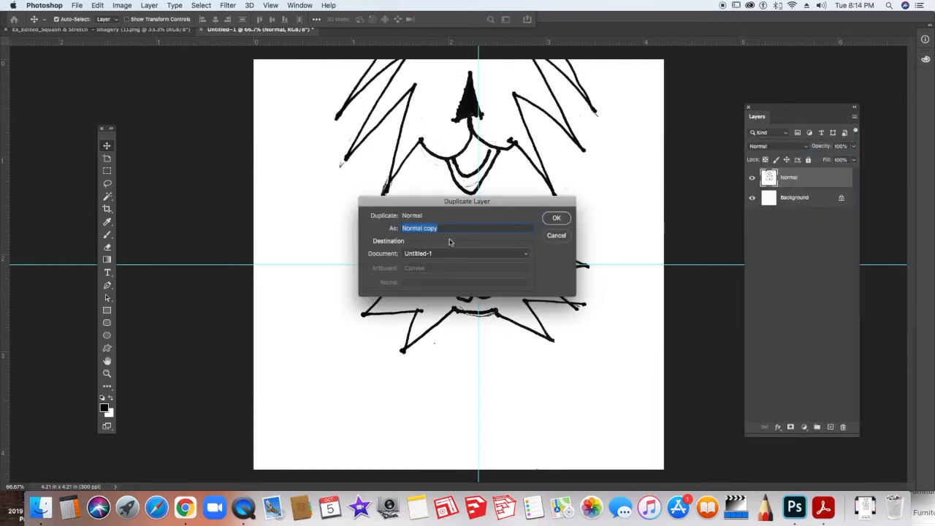
pyautogui.write('Stretch')
pyautogui.click(555, 217)
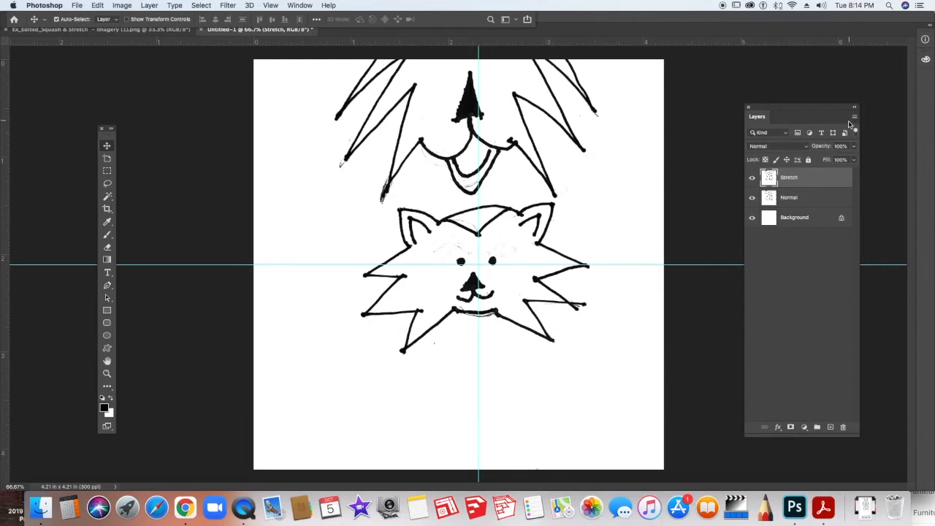
# Step: Duplicate the Stretch layer under the name Squash
pyautogui.click(855, 119)
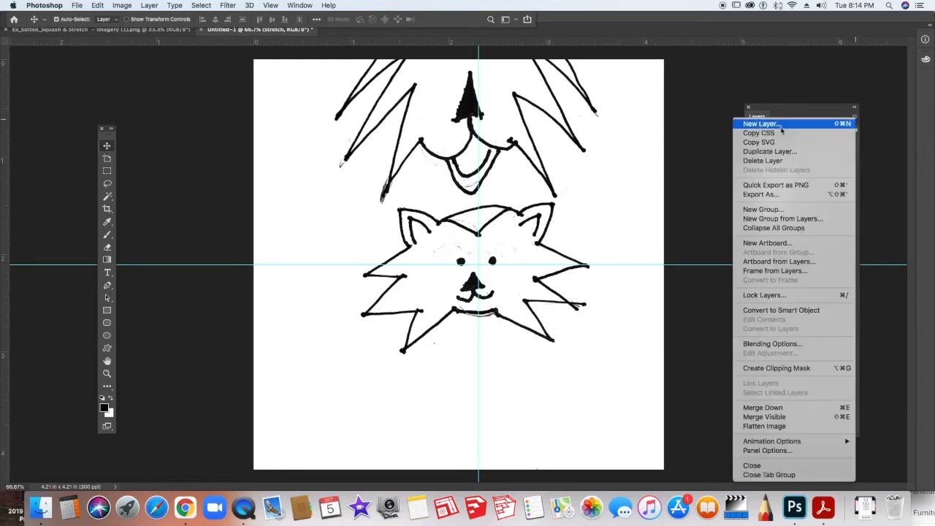
pyautogui.click(768, 151)
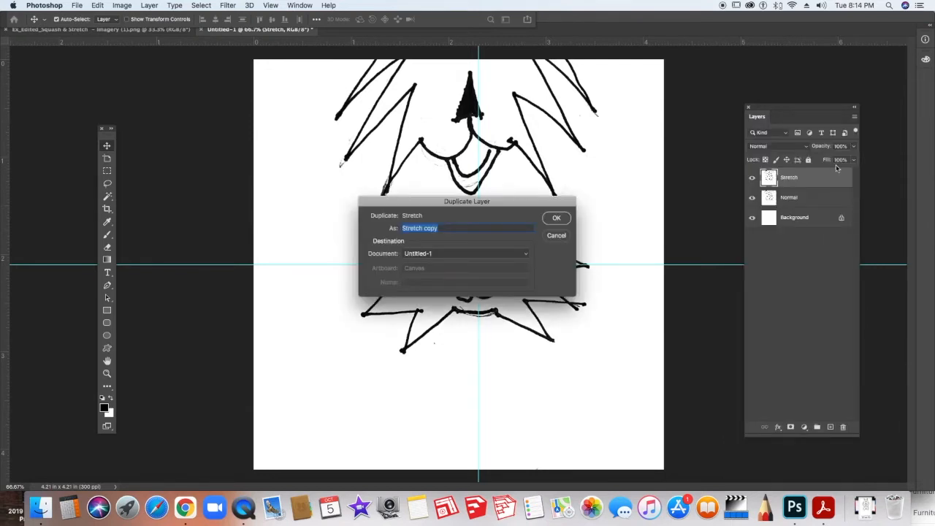
pyautogui.write('Squash')
pyautogui.press('Return')
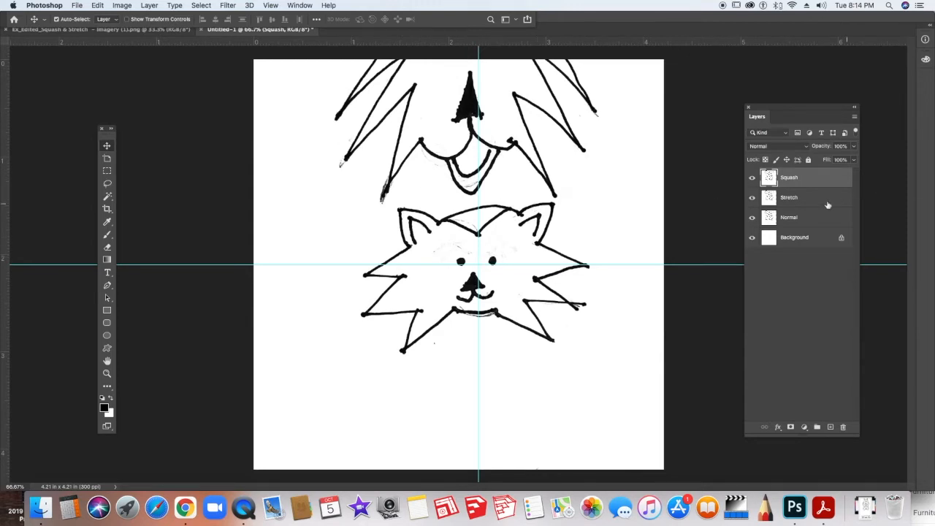
# Step: On the Normal layer, lasso the middle cat face, invert the selection and delete everything outside the face
pyautogui.click(793, 221)
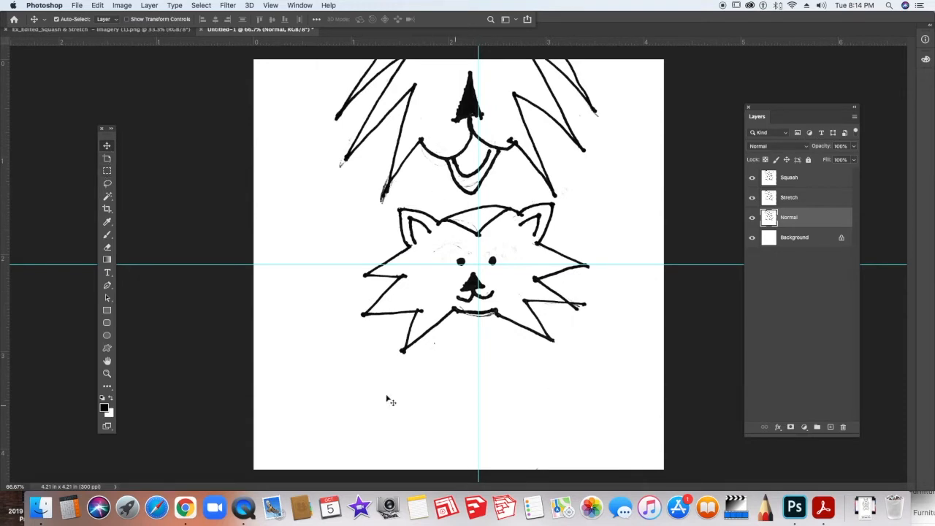
pyautogui.click(107, 184)
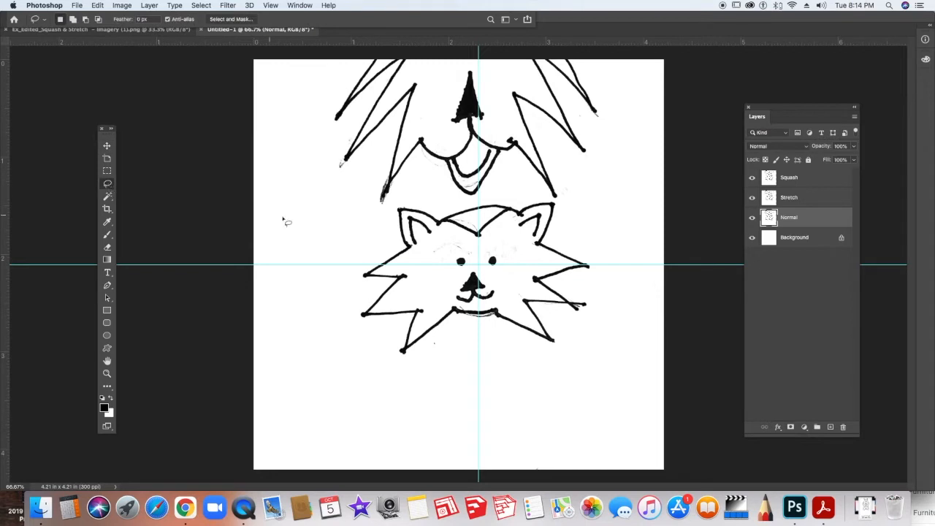
pyautogui.moveTo(354, 240)
pyautogui.mouseDown()
pyautogui.moveTo(415, 199)
pyautogui.moveTo(548, 196)
pyautogui.moveTo(604, 266)
pyautogui.moveTo(615, 300)
pyautogui.moveTo(582, 371)
pyautogui.moveTo(524, 389)
pyautogui.moveTo(372, 385)
pyautogui.moveTo(347, 355)
pyautogui.moveTo(349, 241)
pyautogui.mouseUp()
pyautogui.click(197, 6)
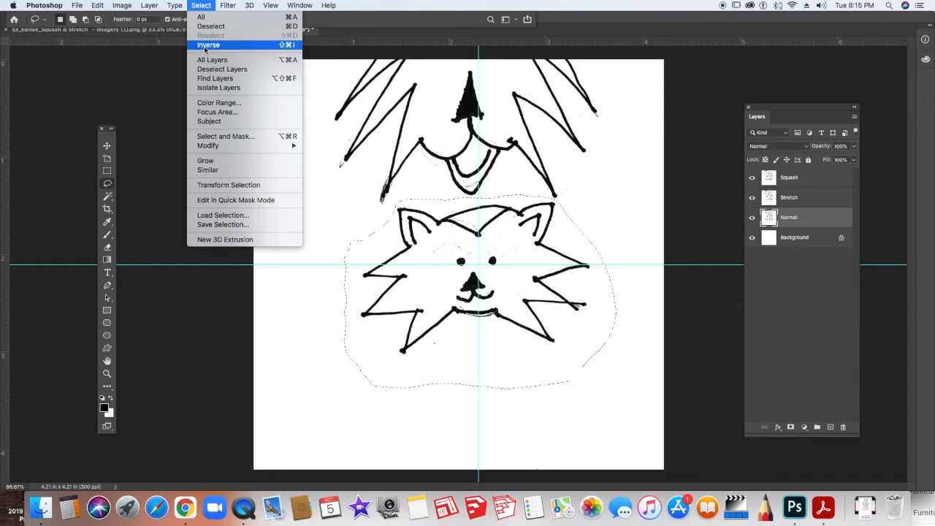
pyautogui.click(205, 45)
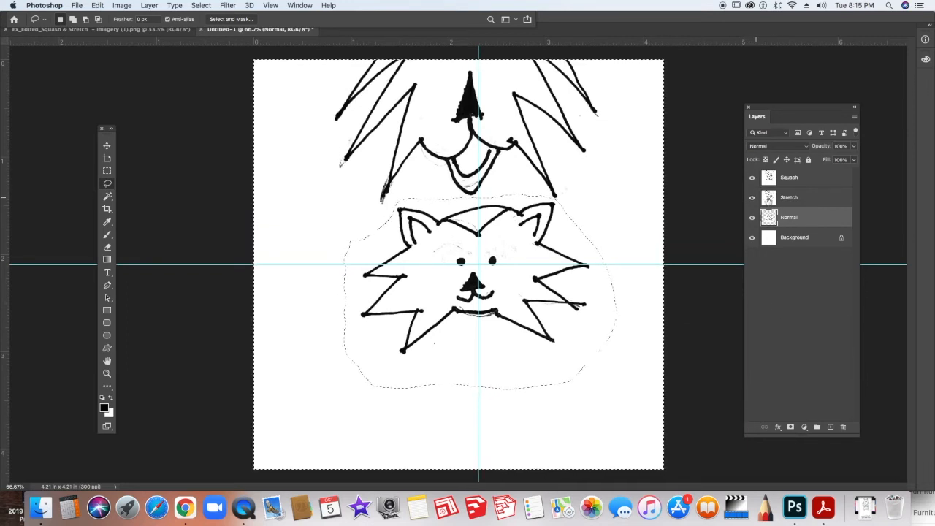
# Step: Hide the Stretch and Squash layers and clear the selection
pyautogui.click(752, 197)
pyautogui.click(752, 176)
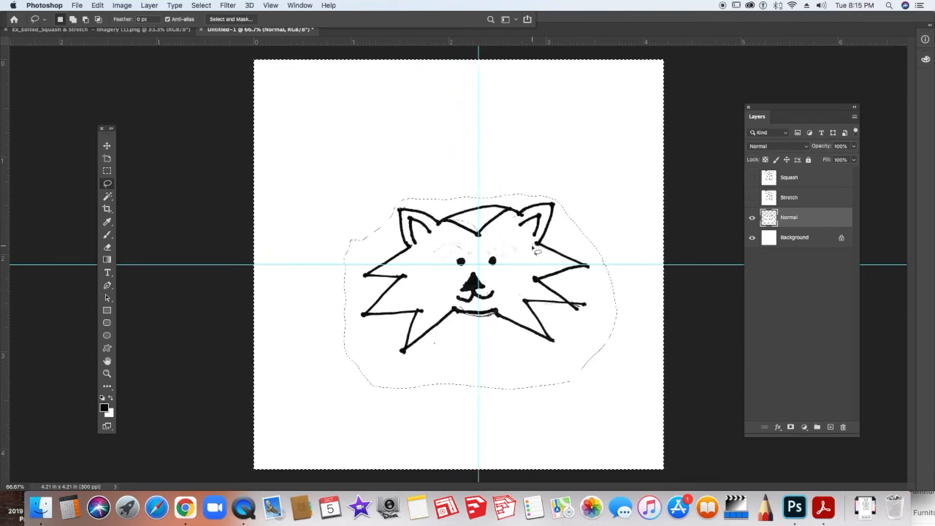
pyautogui.press('super+d')
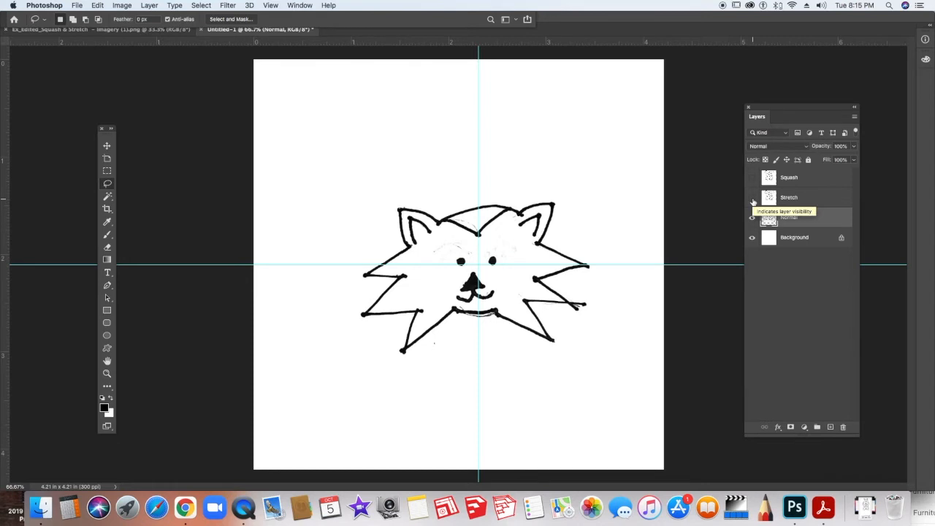
# Step: Show the Stretch layer and move its tall cat face to the middle of the canvas, roughly centred on the guides
pyautogui.click(752, 198)
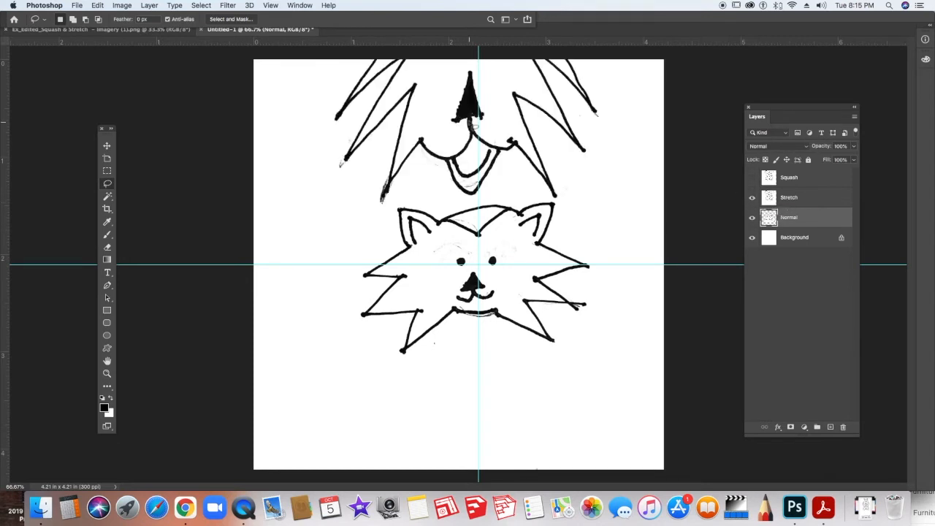
pyautogui.click(107, 145)
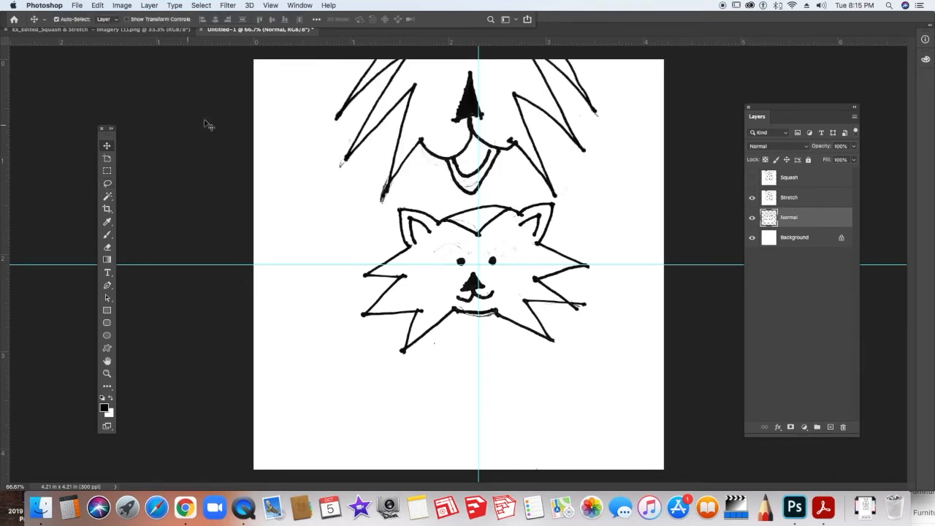
pyautogui.click(515, 128)
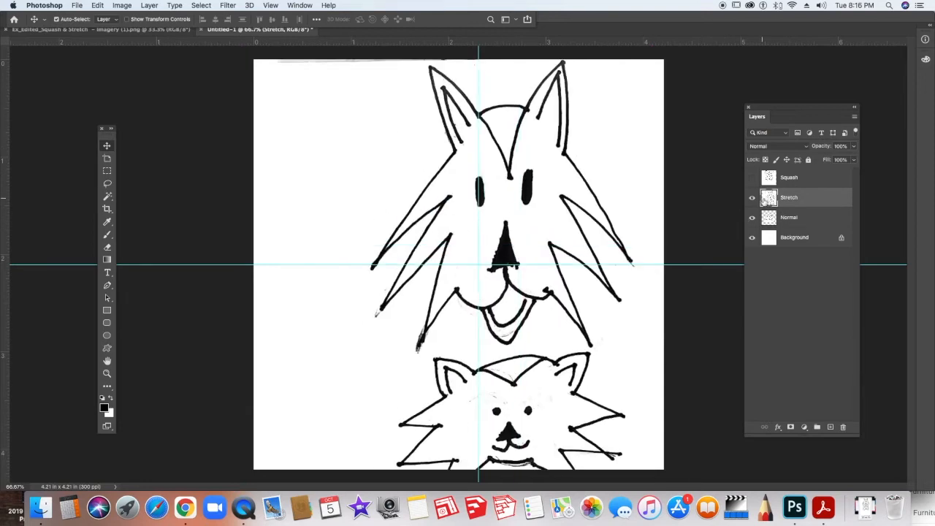
pyautogui.moveTo(530, 236); pyautogui.dragTo(679, 221)
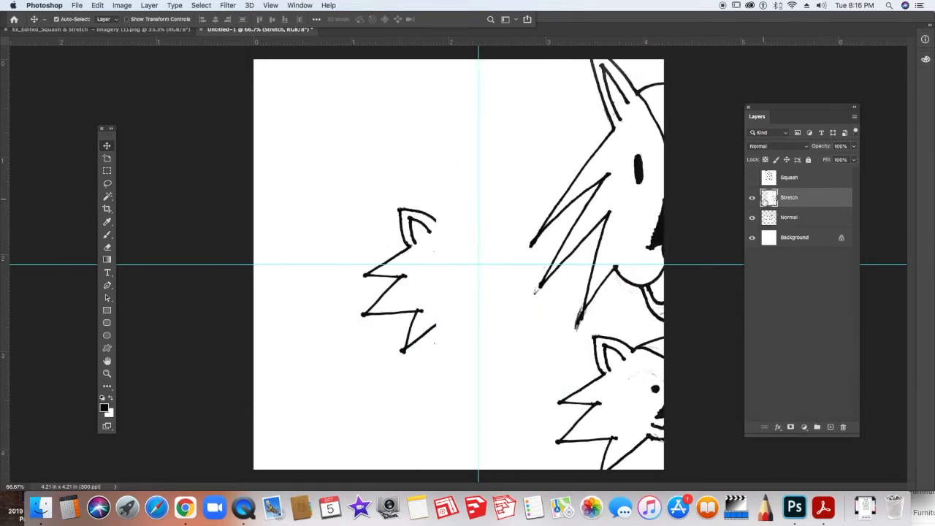
pyautogui.moveTo(513, 296); pyautogui.dragTo(484, 241)
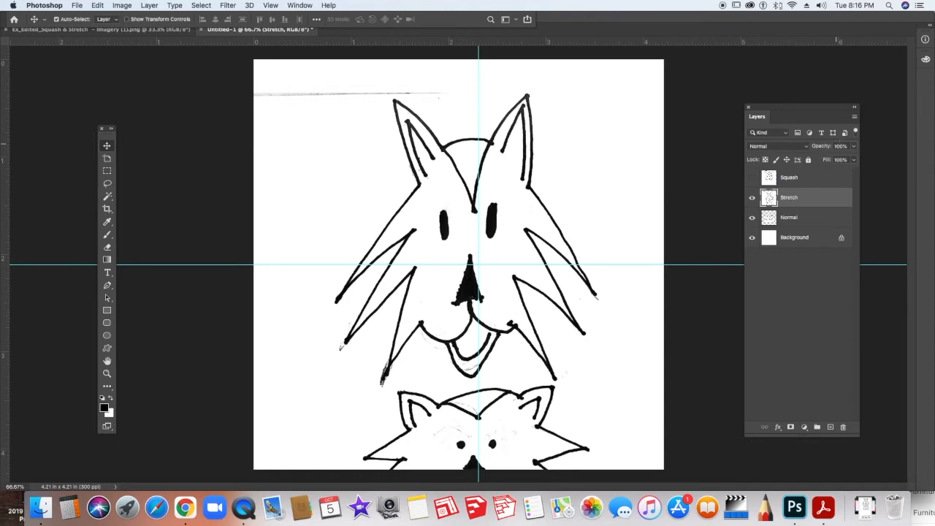
# Step: Lower the Stretch layer's opacity to about 48% and nudge the tall face into alignment with the Normal face beneath it
pyautogui.click(854, 148)
pyautogui.moveTo(853, 160); pyautogui.dragTo(829, 163)
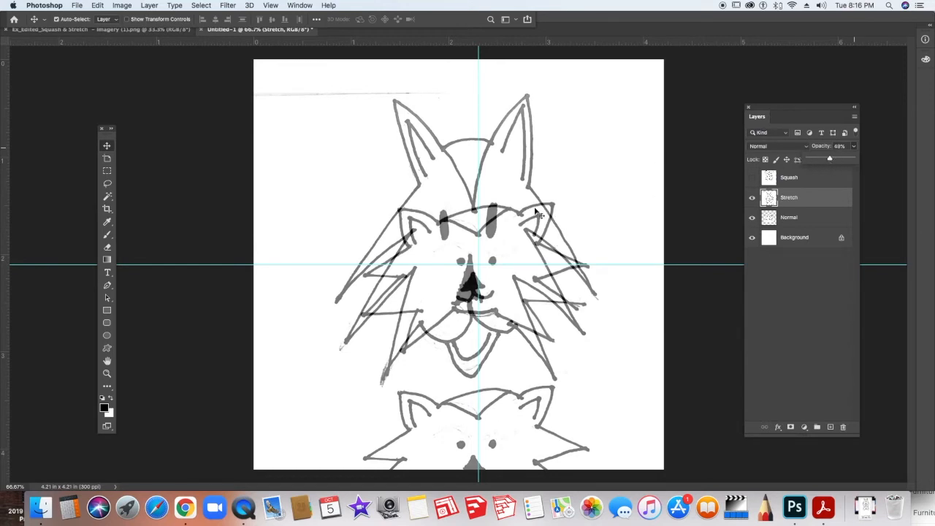
pyautogui.moveTo(533, 209); pyautogui.dragTo(539, 231)
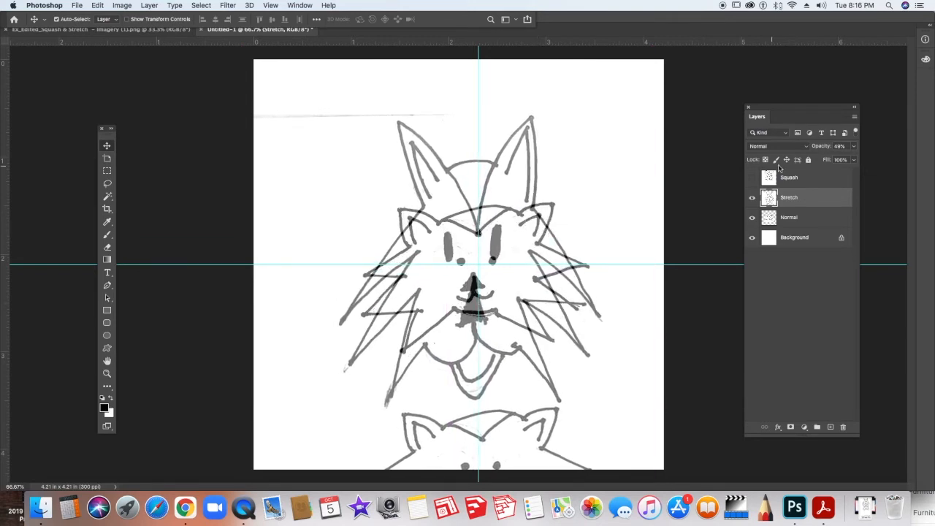
# Step: Hide the Normal layer and set the Stretch layer's opacity to 100%
pyautogui.click(753, 218)
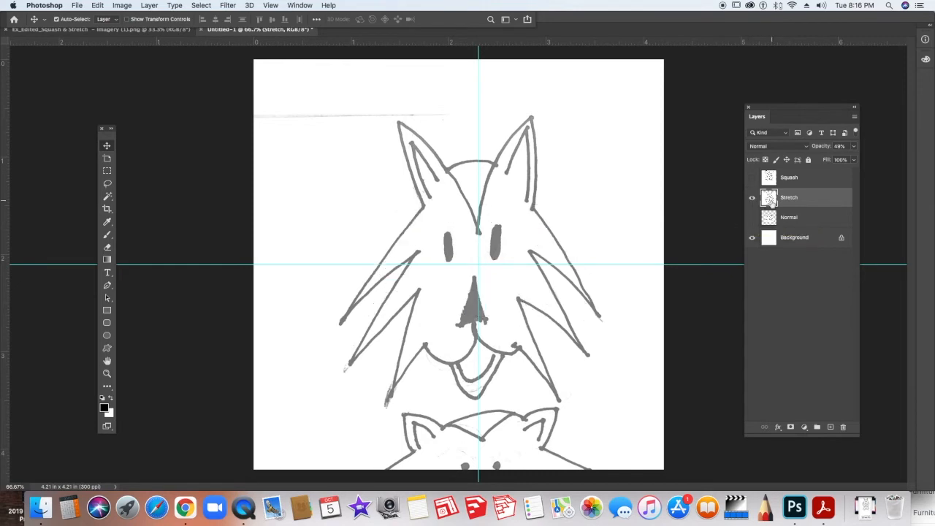
pyautogui.click(852, 146)
pyautogui.moveTo(830, 158); pyautogui.dragTo(859, 159)
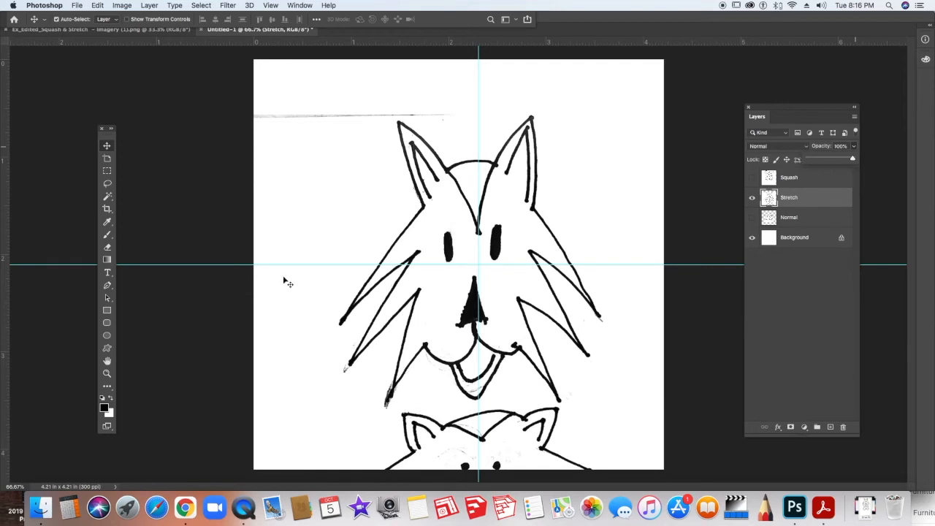
# Step: On the Stretch layer, lasso the tall cat face, delete everything outside it through the inverse selection, then deselect and hide the layer
pyautogui.click(107, 184)
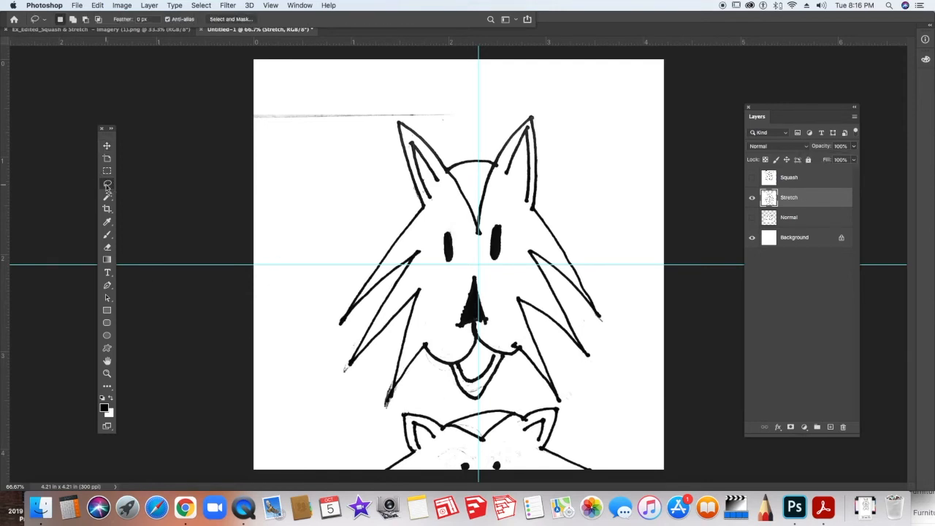
pyautogui.moveTo(436, 124)
pyautogui.mouseDown()
pyautogui.moveTo(395, 121)
pyautogui.moveTo(382, 141)
pyautogui.moveTo(317, 310)
pyautogui.moveTo(299, 401)
pyautogui.moveTo(345, 421)
pyautogui.moveTo(417, 399)
pyautogui.mouseUp()
pyautogui.moveTo(439, 398)
pyautogui.mouseDown()
pyautogui.moveTo(489, 403)
pyautogui.moveTo(524, 393)
pyautogui.moveTo(561, 407)
pyautogui.moveTo(612, 386)
pyautogui.moveTo(607, 237)
pyautogui.moveTo(569, 119)
pyautogui.moveTo(519, 94)
pyautogui.moveTo(448, 124)
pyautogui.mouseUp()
pyautogui.click(202, 6)
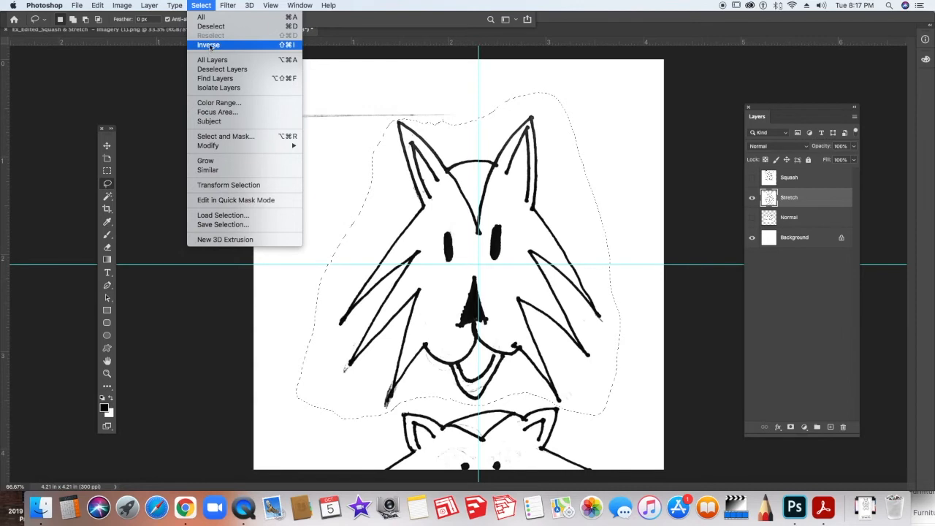
pyautogui.press('Return')
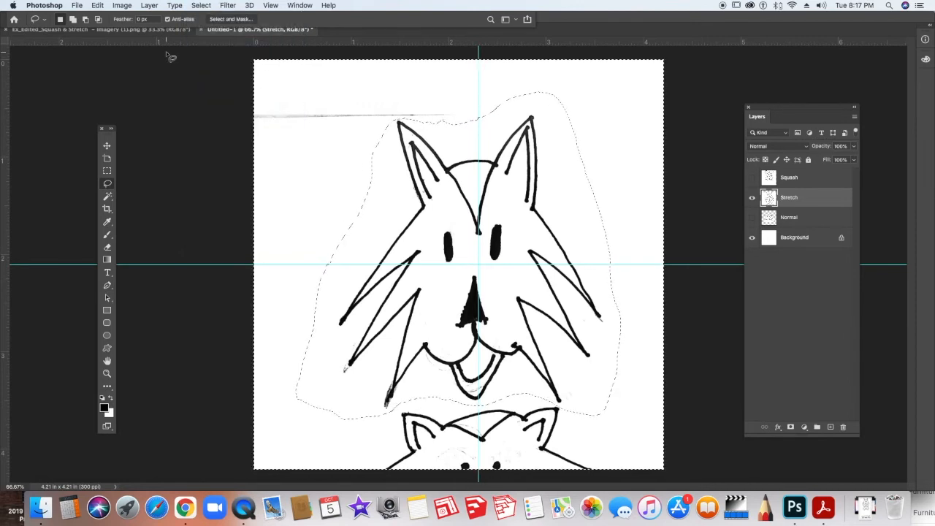
pyautogui.press('Delete')
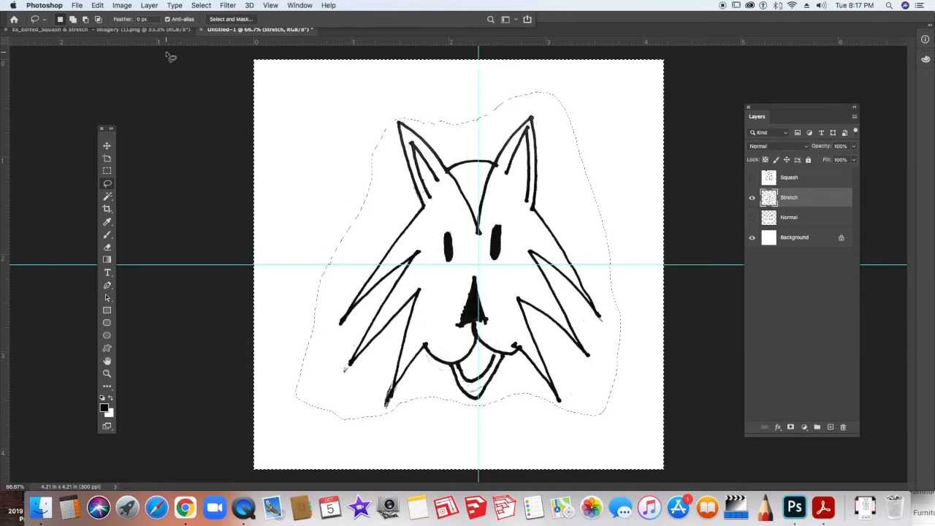
pyautogui.press('super+d')
pyautogui.click(752, 200)
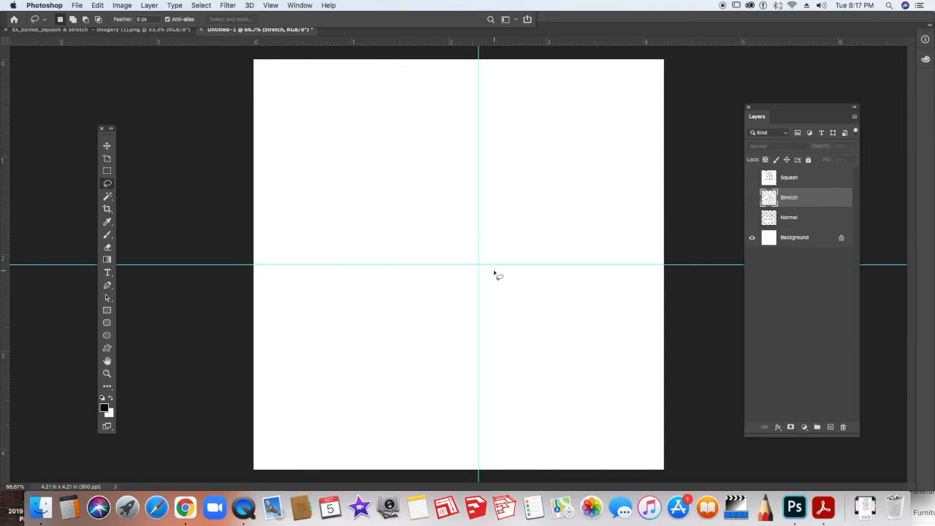
# Step: Check the Normal, Stretch and Squash layers one at a time by toggling their visibility, leaving all three hidden
pyautogui.click(752, 218)
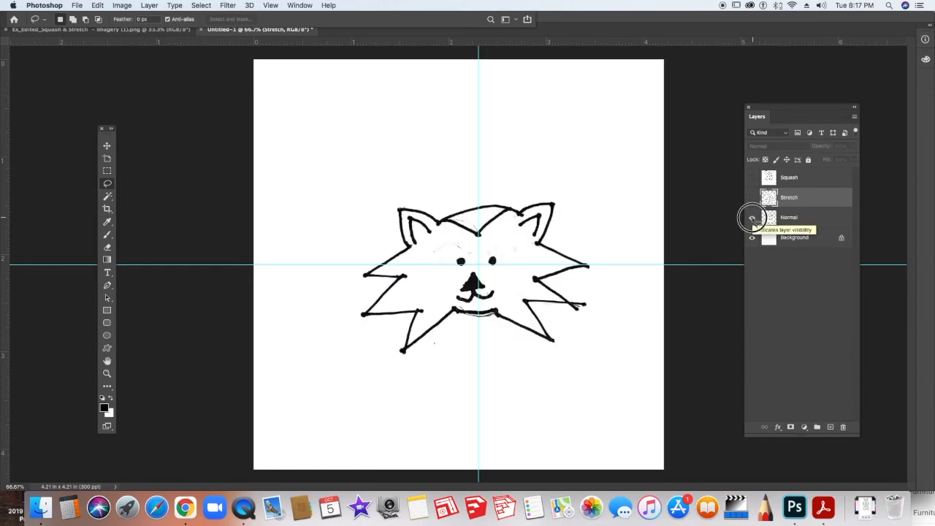
pyautogui.click(752, 218)
pyautogui.click(753, 200)
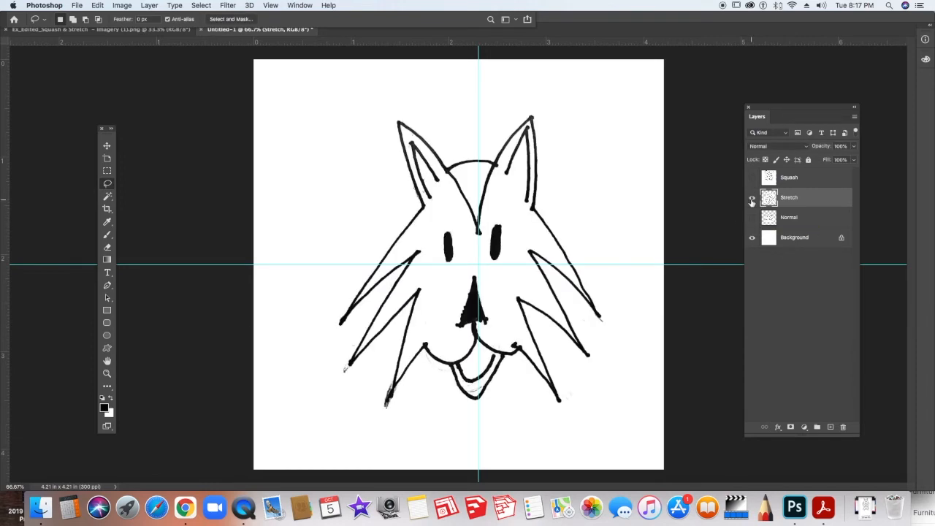
pyautogui.click(753, 198)
pyautogui.click(752, 178)
pyautogui.click(752, 178)
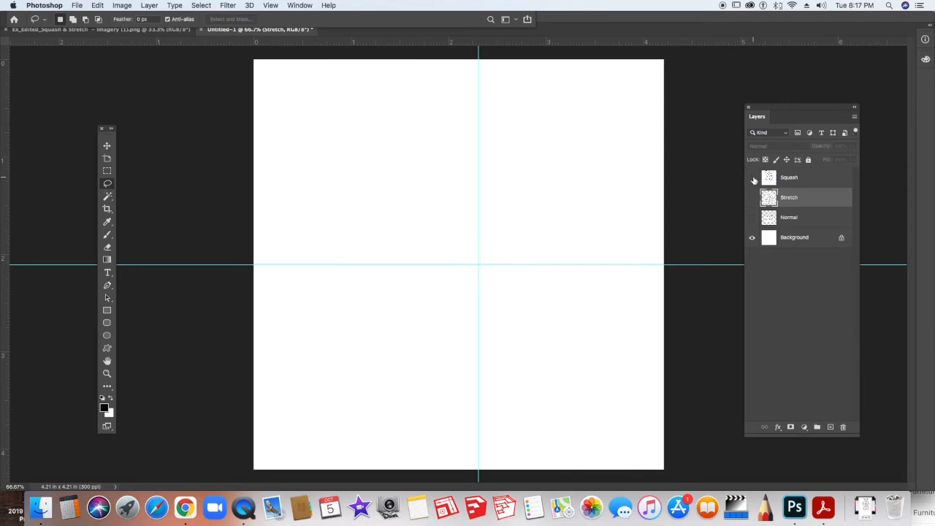
# Step: Show the Normal and Squash layers and move the flattened cat face down to the centre of the canvas
pyautogui.click(752, 217)
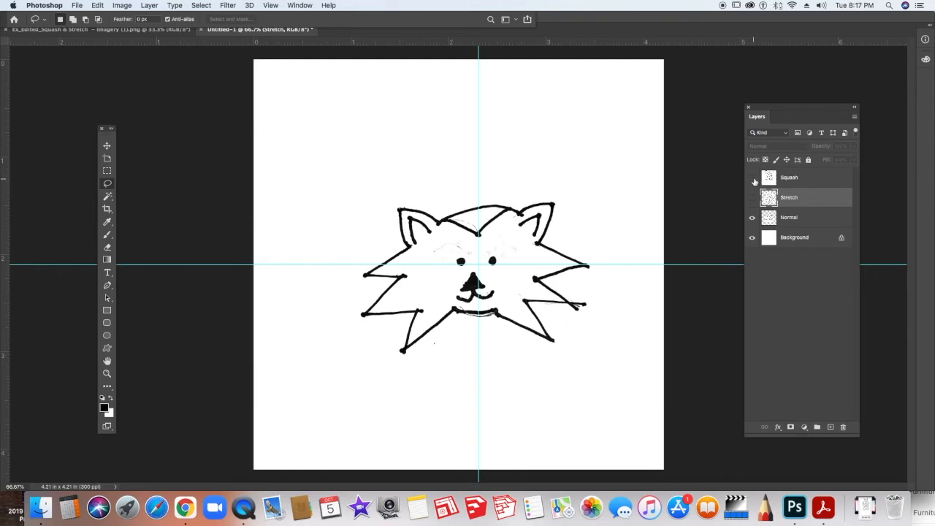
pyautogui.click(753, 177)
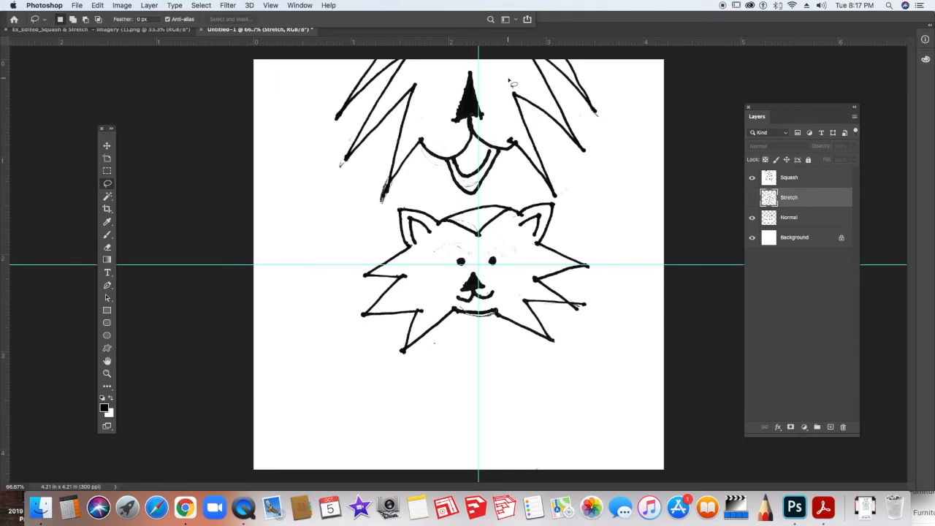
pyautogui.click(107, 145)
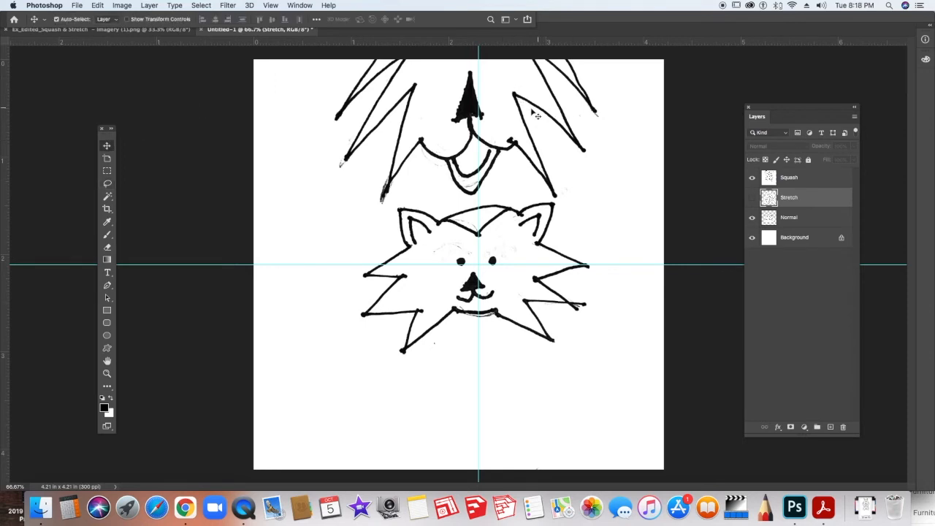
pyautogui.moveTo(523, 115)
pyautogui.mouseDown()
pyautogui.moveTo(521, 102)
pyautogui.moveTo(501, 160)
pyautogui.moveTo(511, 293)
pyautogui.moveTo(508, 110)
pyautogui.moveTo(496, 88)
pyautogui.moveTo(504, 173)
pyautogui.moveTo(492, 159)
pyautogui.moveTo(494, 96)
pyautogui.moveTo(490, 359)
pyautogui.moveTo(507, 244)
pyautogui.moveTo(531, 330)
pyautogui.moveTo(527, 278)
pyautogui.mouseUp()
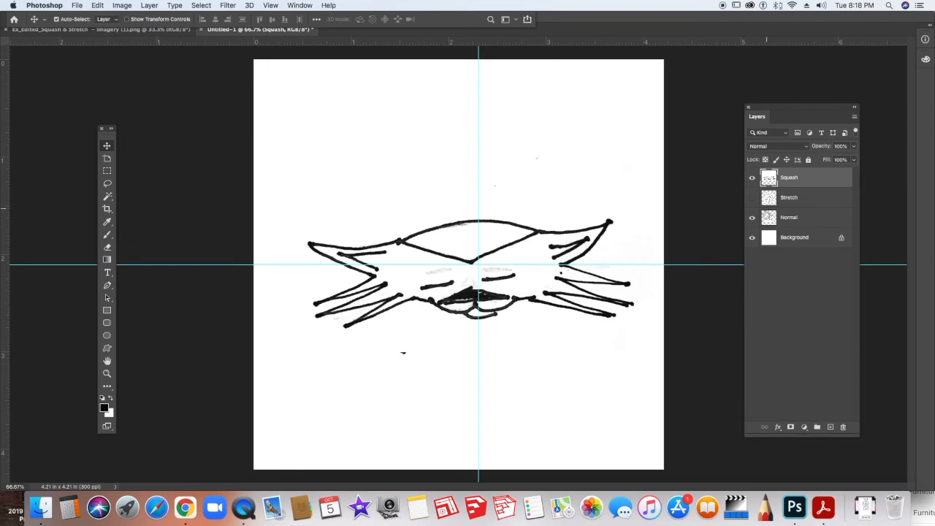
# Step: Lower the Squash layer's opacity to about 40% and nudge the flattened face up into alignment with the Normal face
pyautogui.click(856, 149)
pyautogui.moveTo(852, 161); pyautogui.dragTo(827, 161)
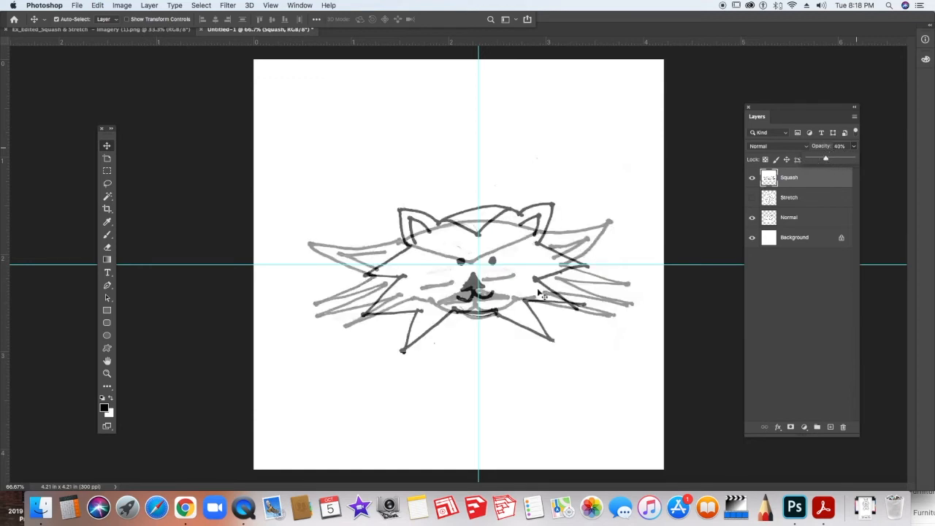
pyautogui.moveTo(528, 292); pyautogui.dragTo(576, 285)
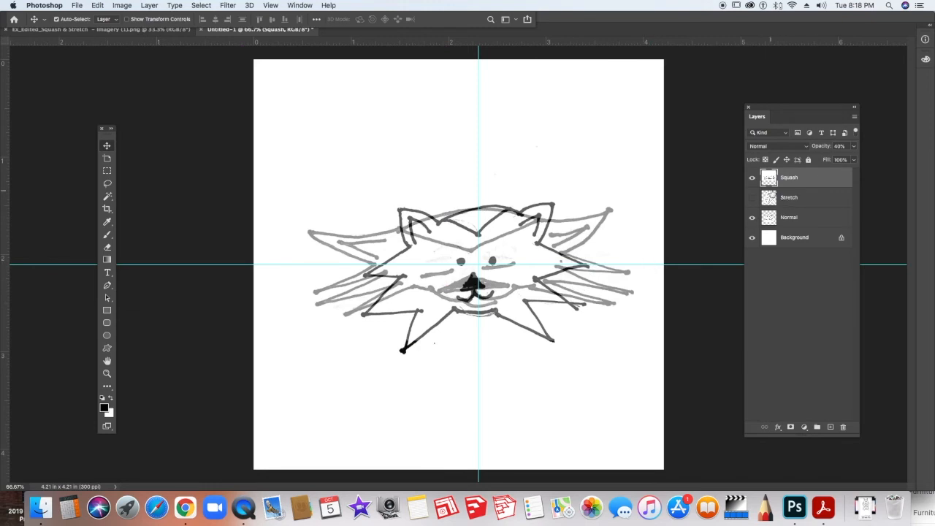
# Step: Set the Squash layer's opacity to 100% and hide both the Normal and Squash layers
pyautogui.click(855, 147)
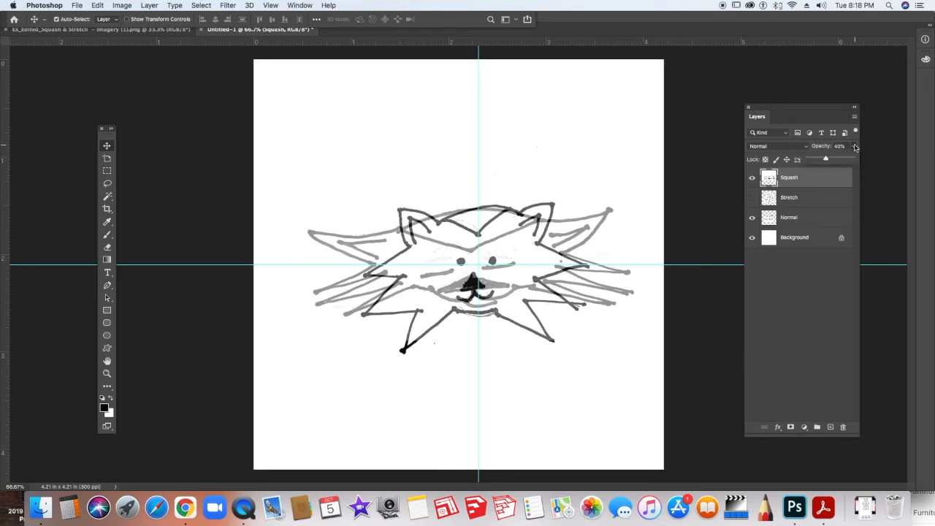
pyautogui.moveTo(827, 159); pyautogui.dragTo(862, 158)
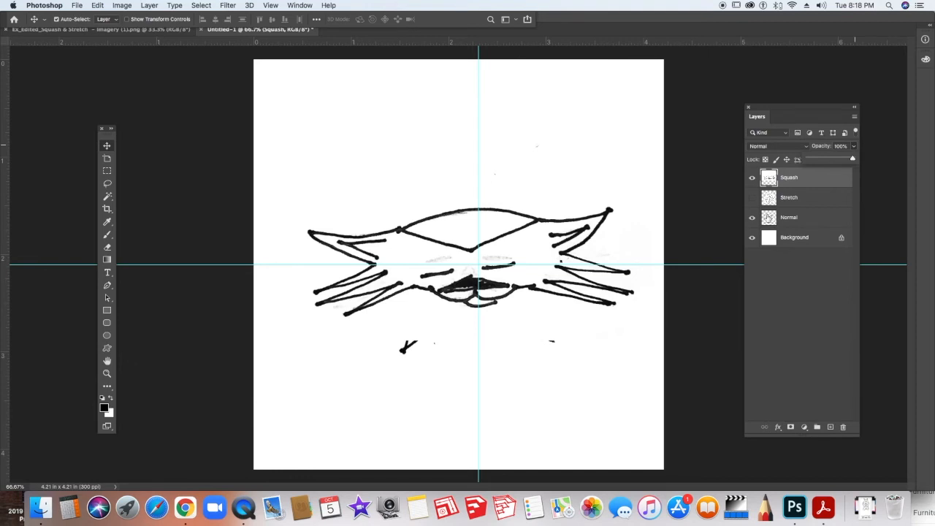
pyautogui.click(753, 218)
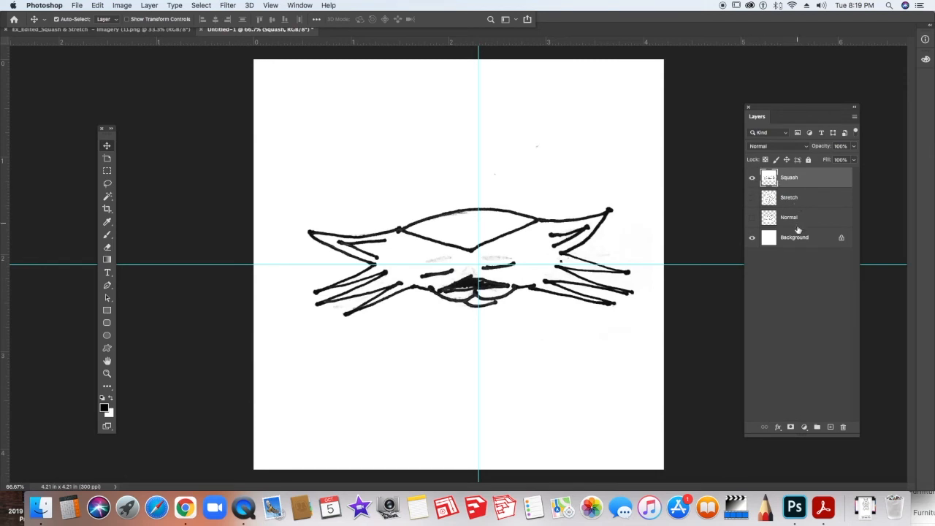
pyautogui.click(752, 178)
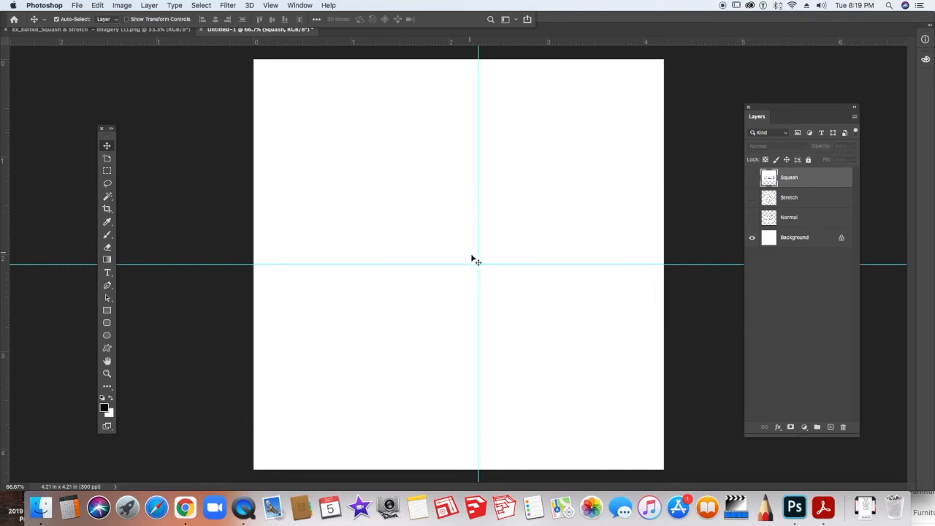
# Step: Create a frame animation in the Timeline and show the Normal layer in its first frame
pyautogui.click(300, 6)
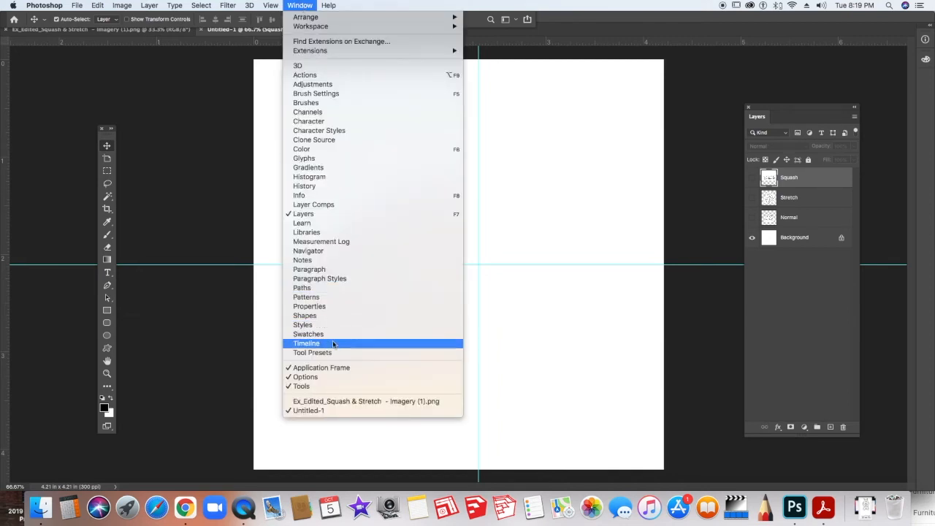
pyautogui.click(333, 343)
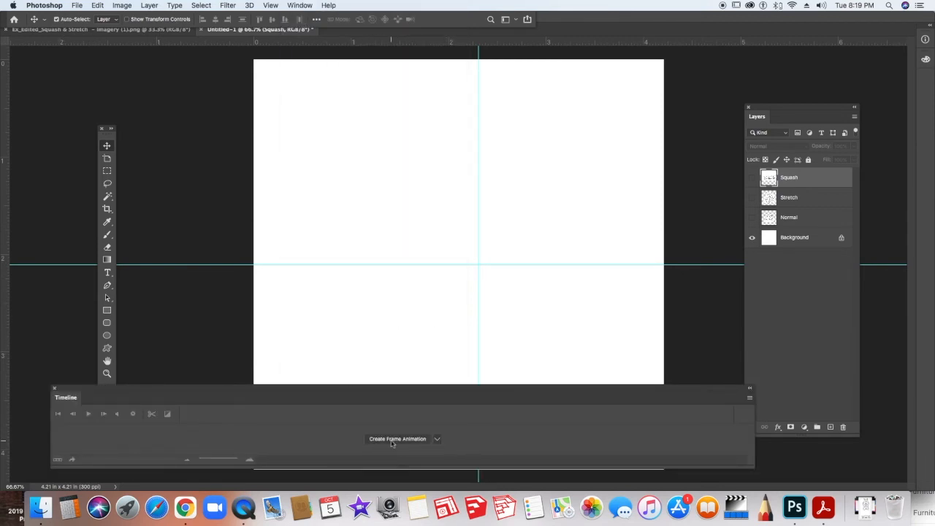
pyautogui.click(398, 439)
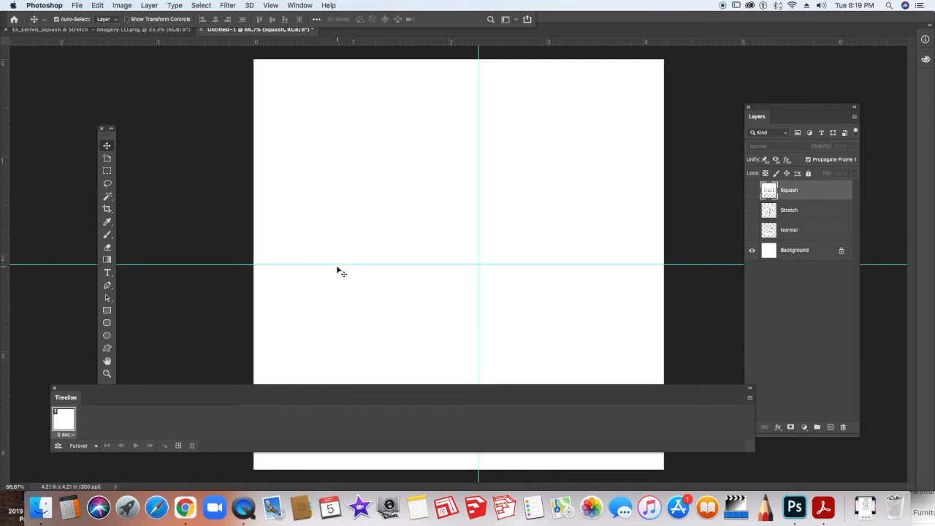
pyautogui.click(752, 230)
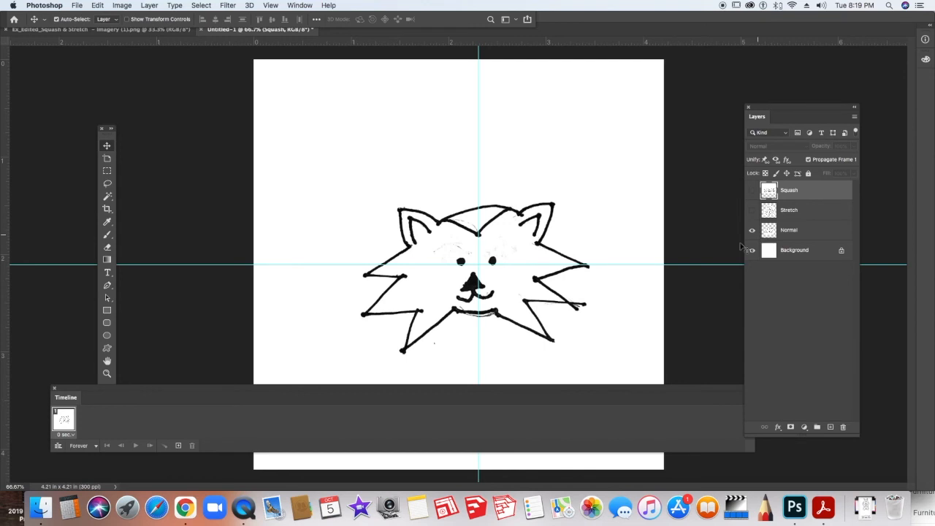
# Step: Add a second animation frame that shows the Stretch layer and hides the Normal layer
pyautogui.click(177, 446)
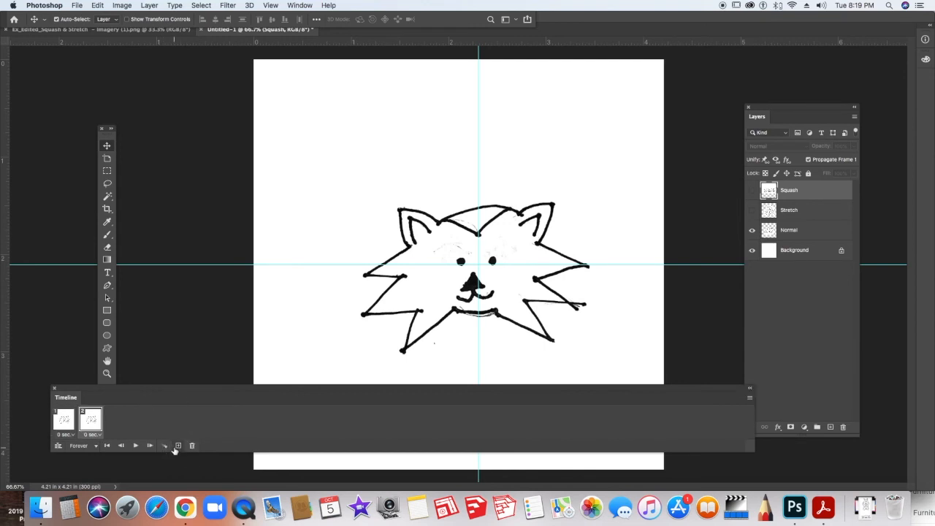
pyautogui.click(752, 211)
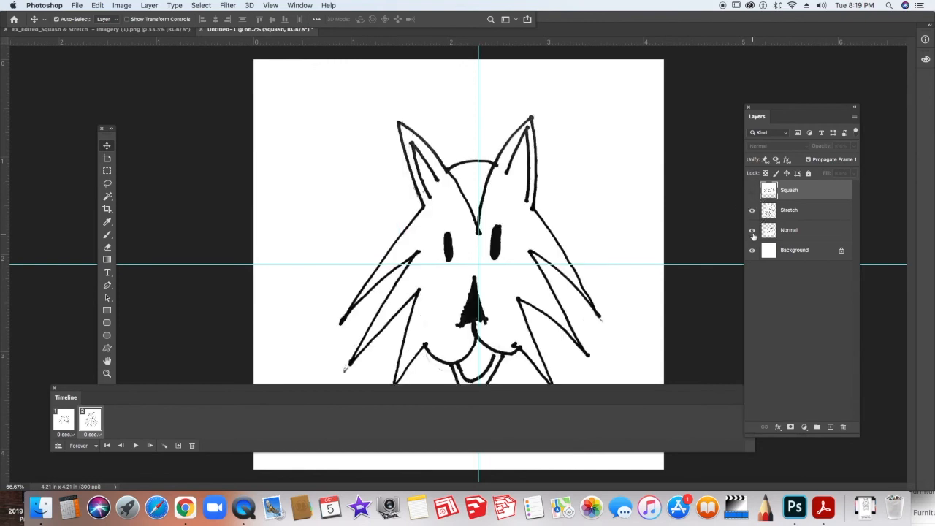
pyautogui.click(752, 231)
# Step: Add a third animation frame that shows the Squash layer and hides the Stretch layer
pyautogui.click(179, 446)
pyautogui.click(753, 191)
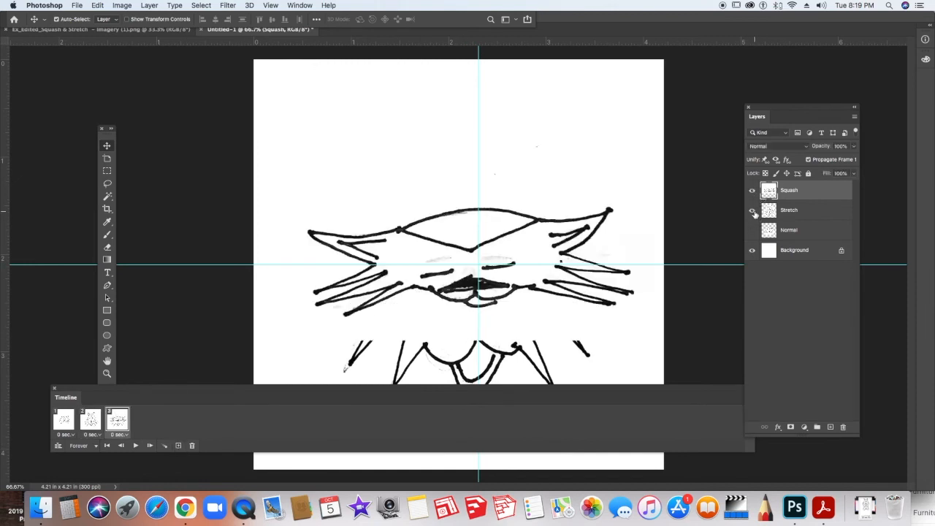
pyautogui.click(753, 210)
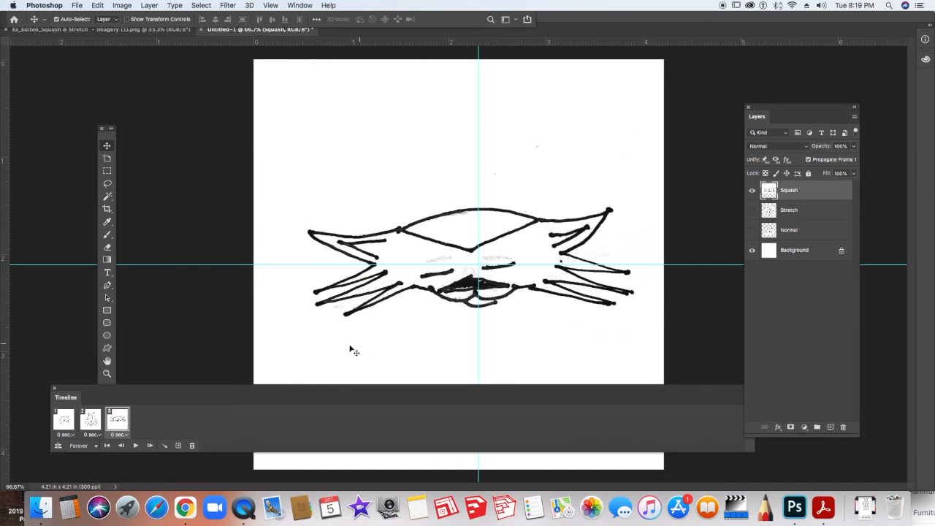
# Step: Set the delay of all three animation frames to 0.1 seconds and preview the looping playback
pyautogui.click(136, 445)
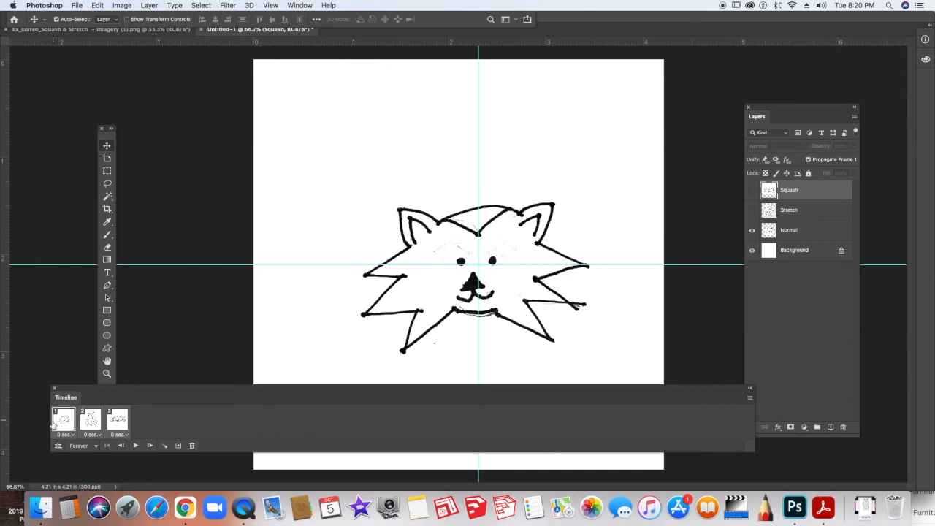
pyautogui.click(126, 434)
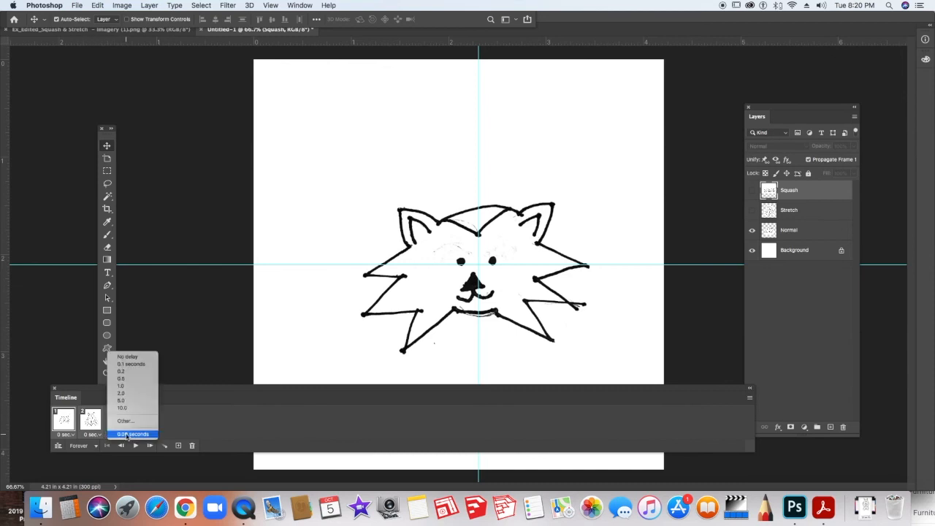
pyautogui.click(130, 364)
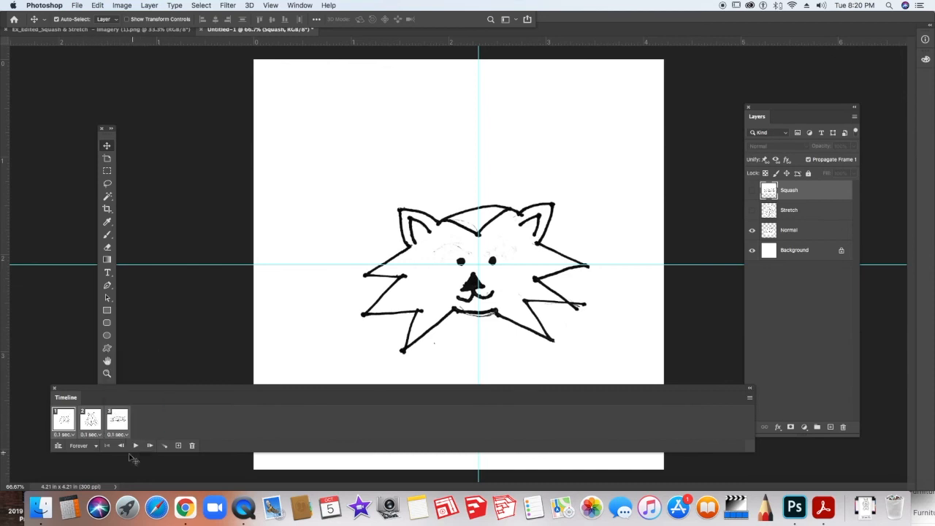
pyautogui.click(135, 445)
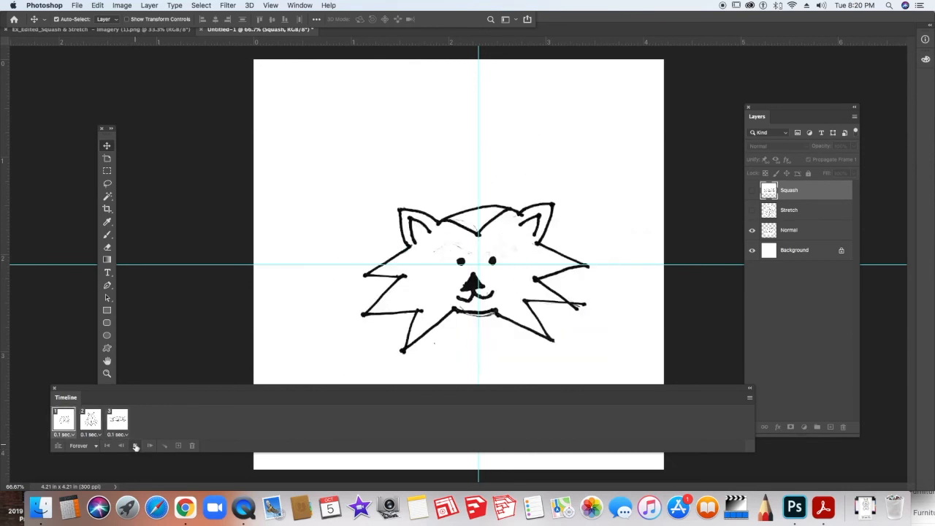
pyautogui.click(135, 445)
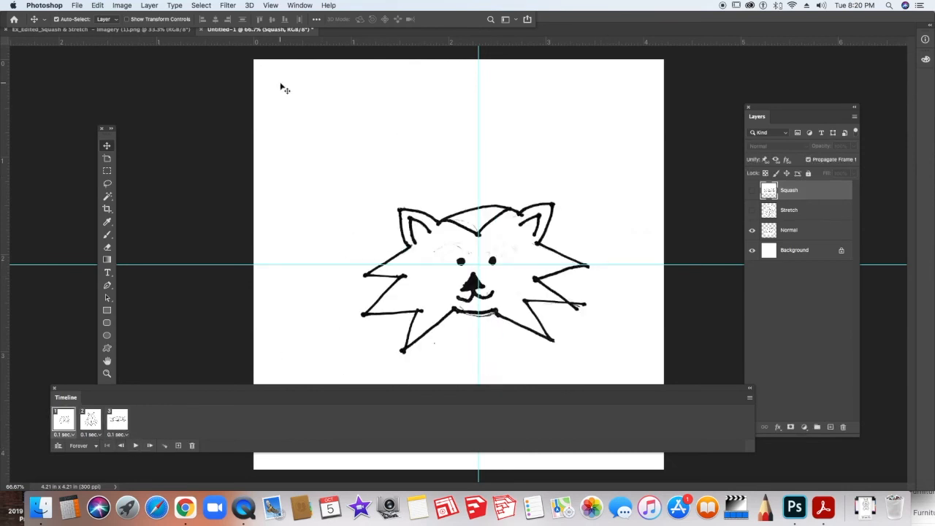
# Step: Open the Save for Web (Legacy) export settings for the frame animation
pyautogui.click(76, 6)
pyautogui.click(77, 5)
pyautogui.click(76, 6)
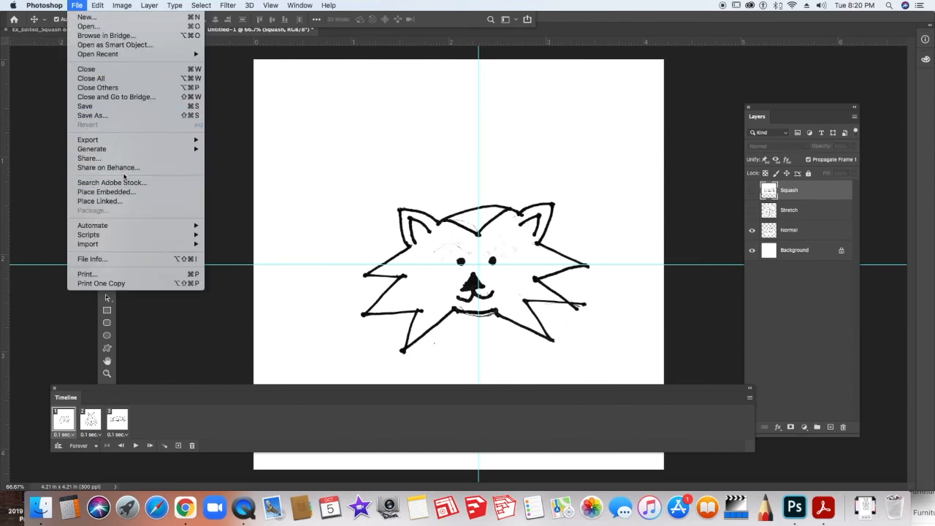
pyautogui.moveTo(123, 141)
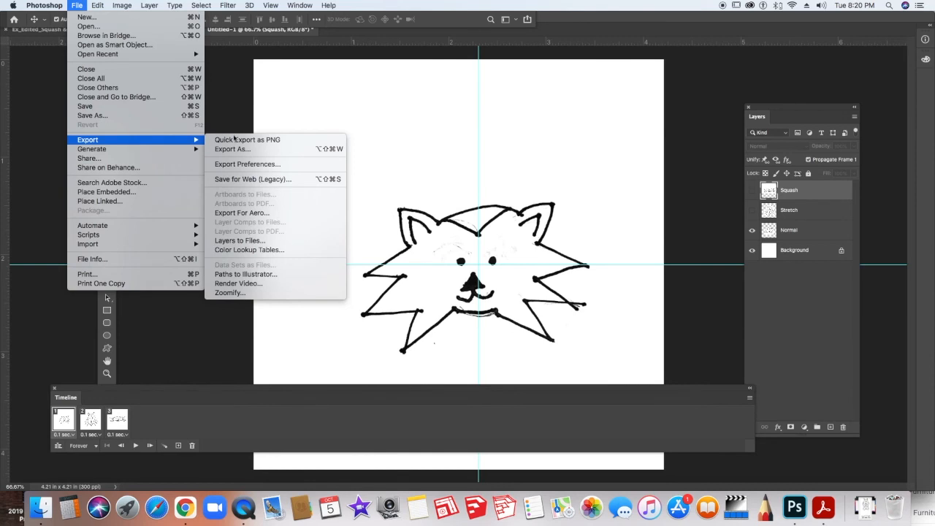
pyautogui.click(252, 180)
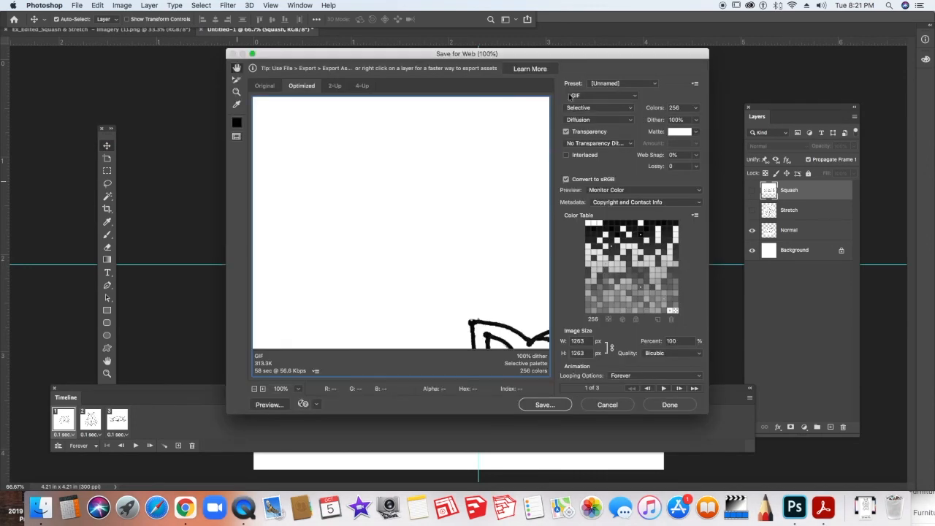
# Step: Save the optimized animation to the Desktop as "Squash & Stretch.gif" with the Images Only format
pyautogui.click(545, 404)
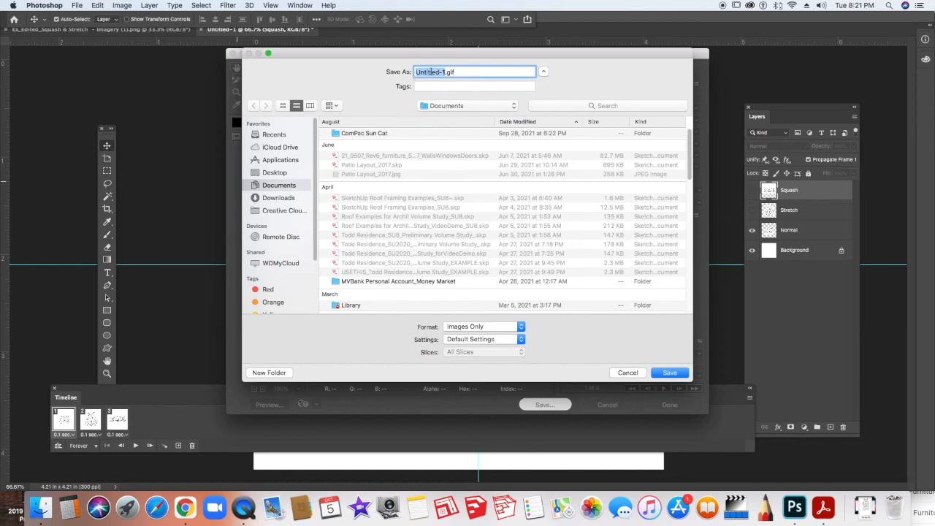
pyautogui.write('Squash')
pyautogui.write(' & Stretch')
pyautogui.click(501, 108)
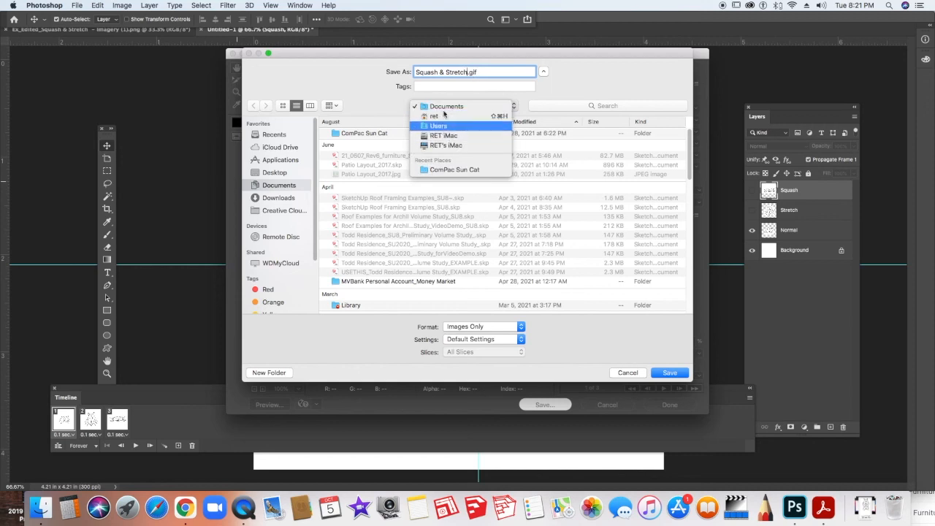
pyautogui.click(274, 175)
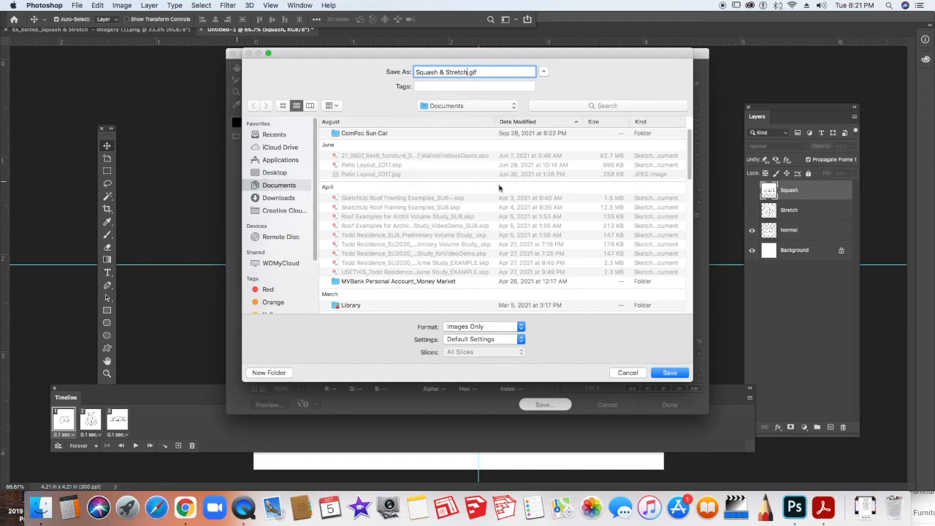
pyautogui.click(283, 175)
pyautogui.click(674, 374)
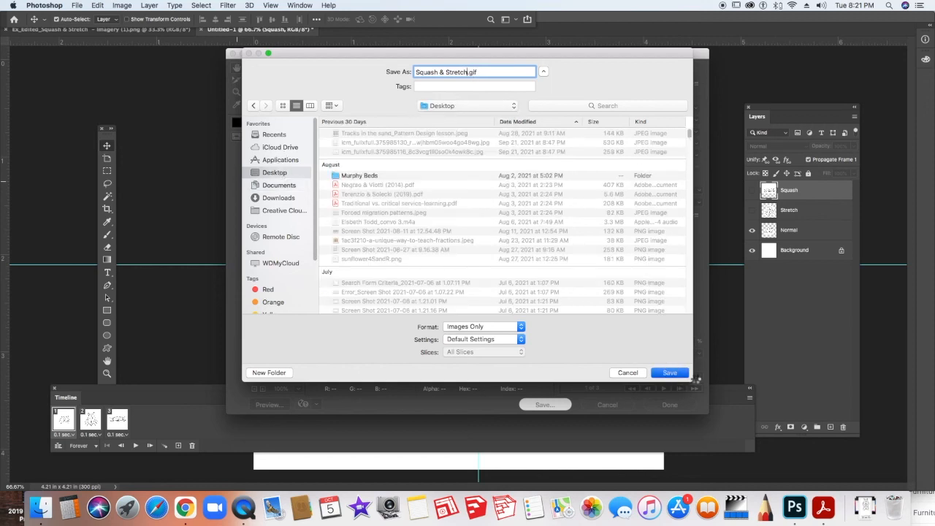